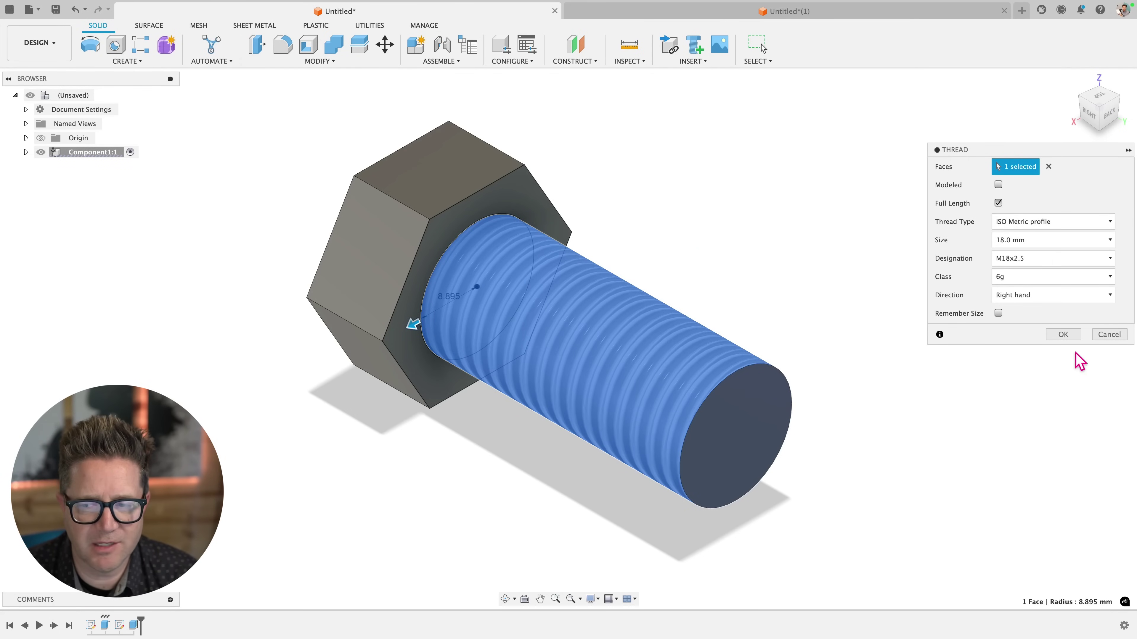
- Apply the cosmetic full-length M18x2.5 thread to the bolt shank, and inspect the edge at its free end
{"action": "left_click", "coordinate": [1065, 335]}
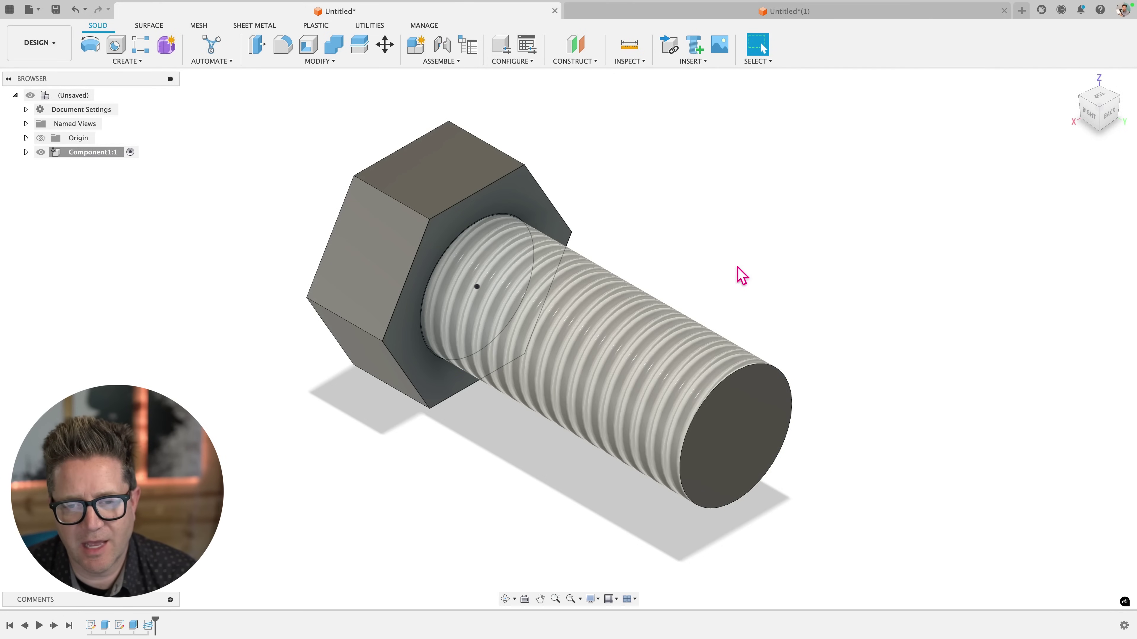
{"action": "mouse_move", "coordinate": [727, 266]}
{"action": "middle_mouse_down", "text": "shift"}
{"action": "mouse_move", "coordinate": [756, 244]}
{"action": "mouse_move", "coordinate": [707, 241]}
{"action": "mouse_move", "coordinate": [744, 234]}
{"action": "mouse_move", "coordinate": [729, 244]}
{"action": "mouse_move", "coordinate": [732, 228]}
{"action": "mouse_move", "coordinate": [752, 234]}
{"action": "mouse_move", "coordinate": [733, 231]}
{"action": "mouse_move", "coordinate": [741, 226]}
{"action": "mouse_move", "coordinate": [719, 271]}
{"action": "middle_mouse_up", "text": "shift"}
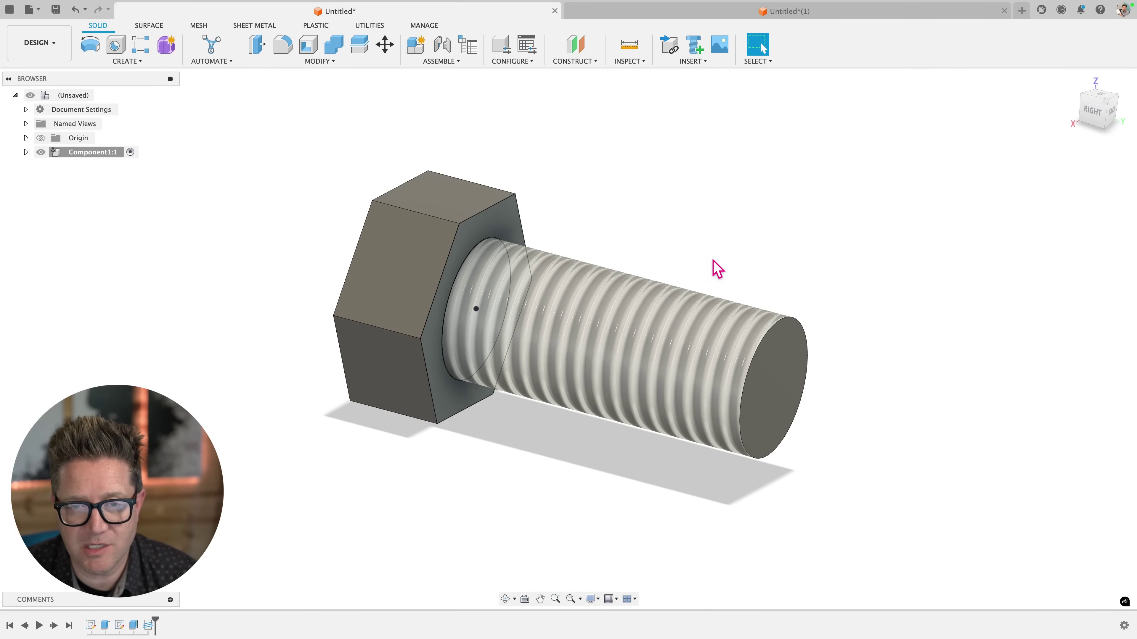
{"action": "scroll", "coordinate": [717, 270], "scroll_direction": "up", "scroll_amount": 1}
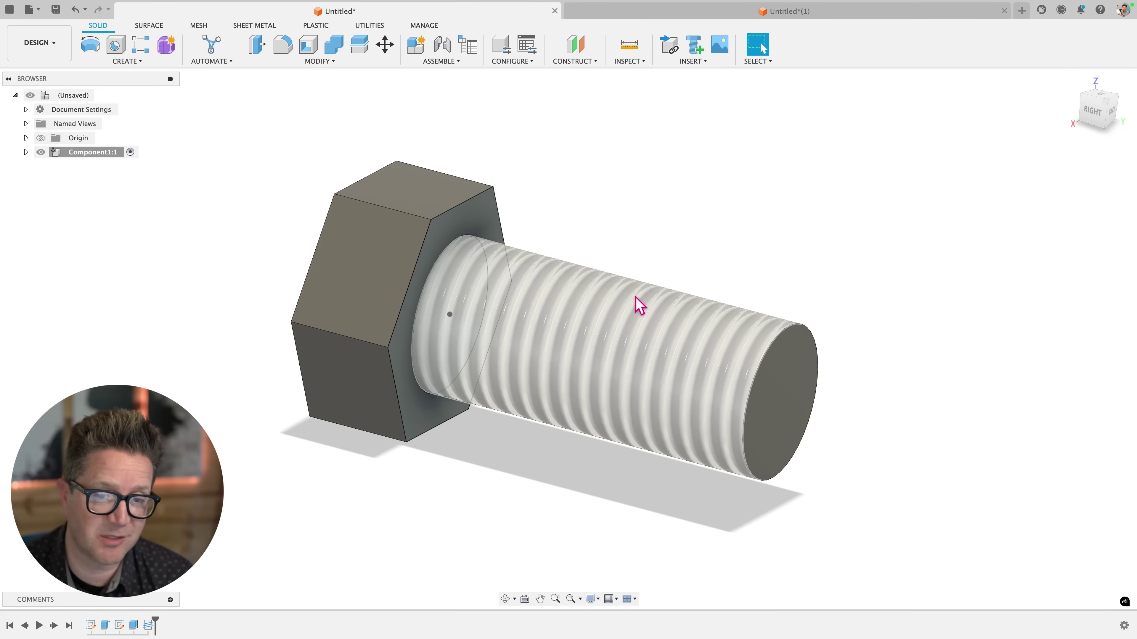
{"action": "left_click", "coordinate": [801, 331]}
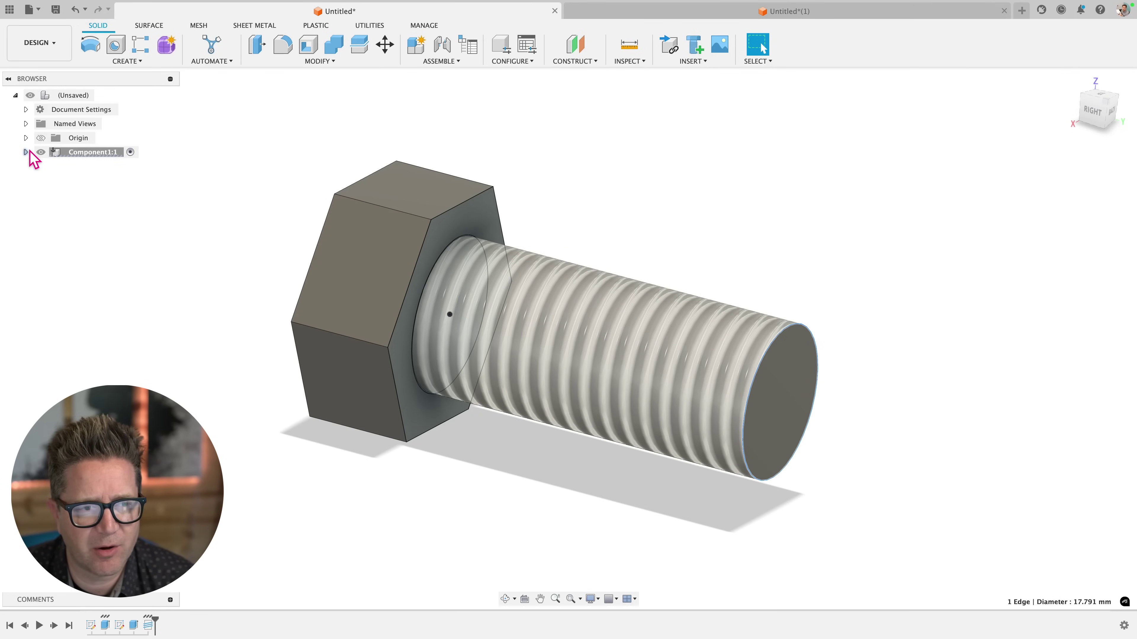
- Show the dimensions of Sketch1 in the bolt component, and place the circle's diameter dimension clear of the hex head
{"action": "left_click", "coordinate": [26, 152]}
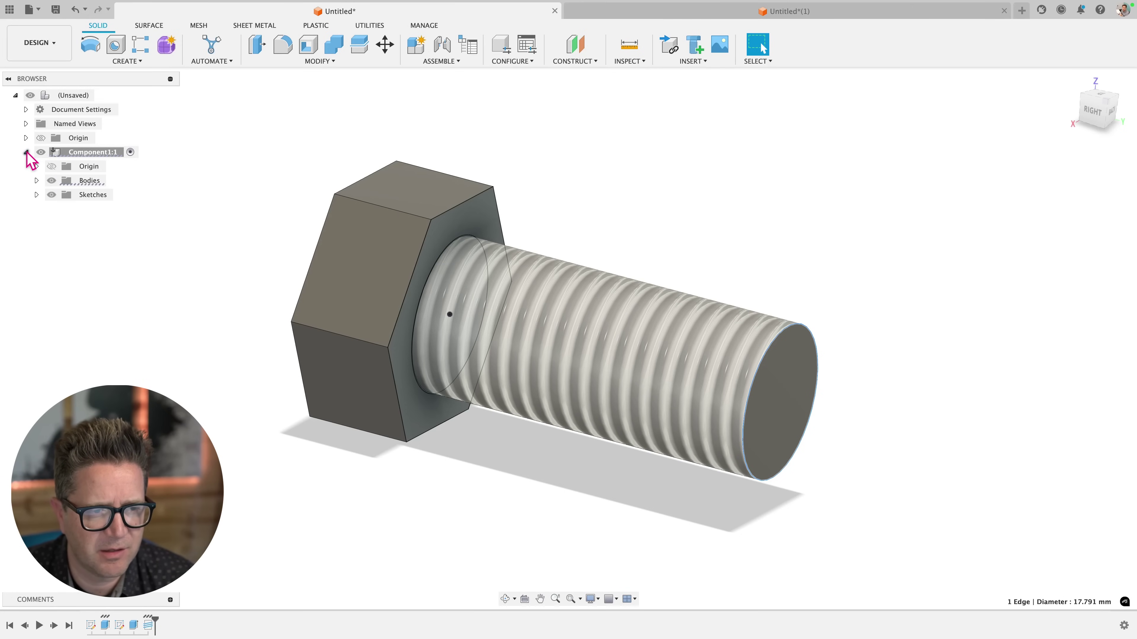
{"action": "left_click", "coordinate": [37, 194]}
{"action": "right_click", "coordinate": [89, 198]}
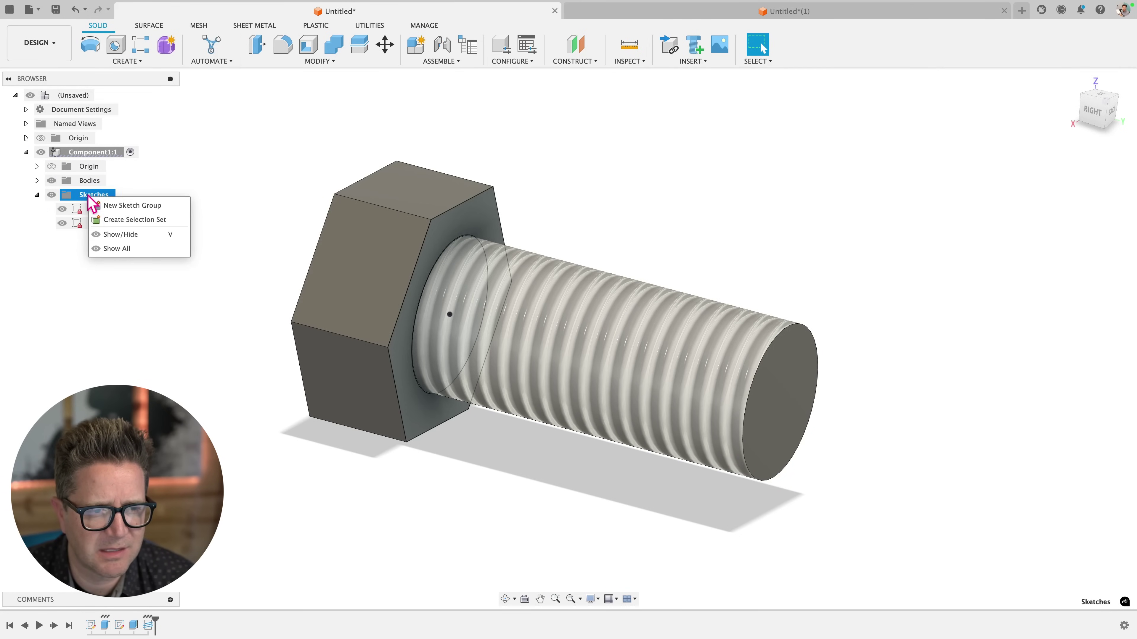
{"action": "left_click", "coordinate": [84, 209]}
{"action": "right_click", "coordinate": [94, 216]}
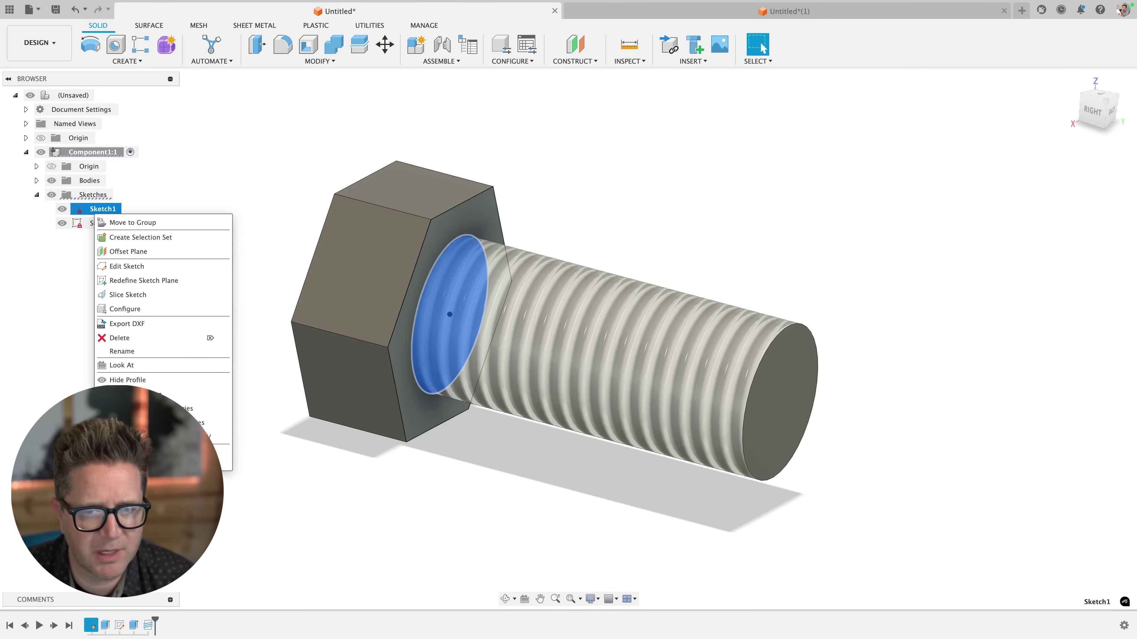
{"action": "left_click", "coordinate": [127, 380]}
{"action": "left_click_drag", "start_coordinate": [418, 251], "coordinate": [268, 220]}
- Check the diameter of the circular edge at the threaded shank's free end
{"action": "middle_click_drag", "start_coordinate": [671, 247], "coordinate": [731, 284], "text": "shift"}
{"action": "left_click", "coordinate": [804, 326]}
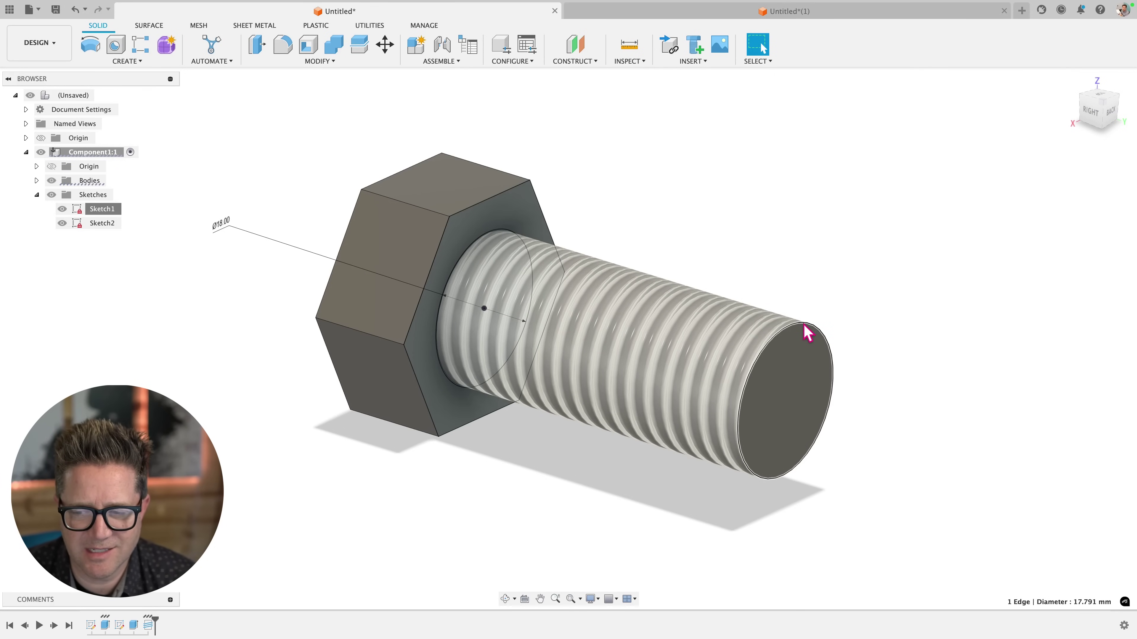
{"action": "left_click", "coordinate": [739, 235]}
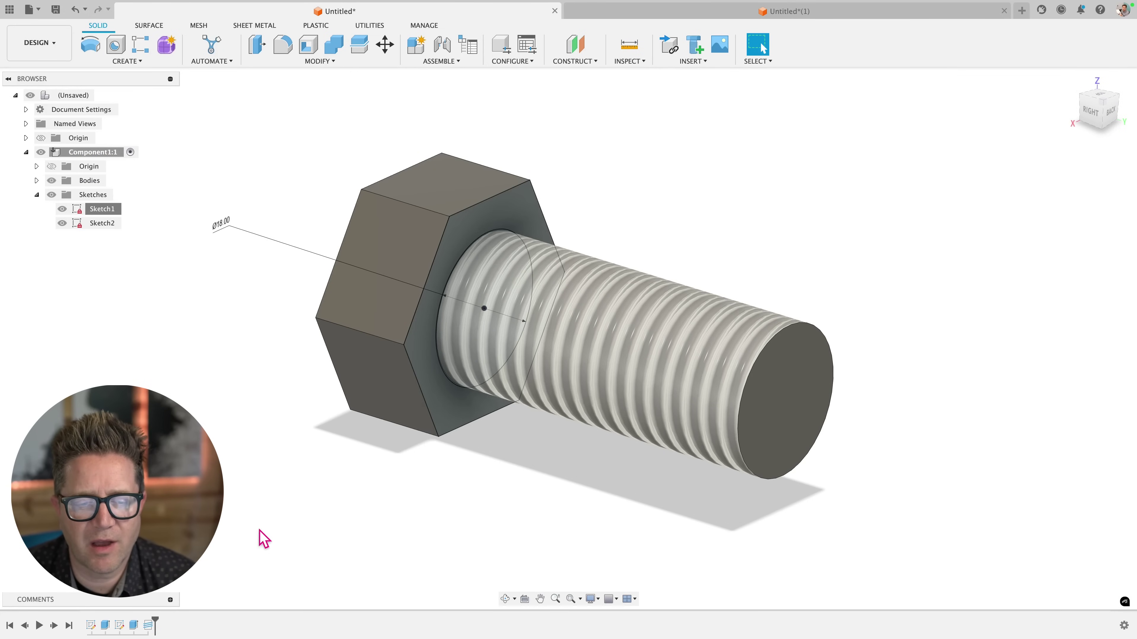
- Open the existing thread feature for editing, clear its face selection and select the shank's cylindrical face again
{"action": "right_click", "coordinate": [148, 625]}
{"action": "left_click", "coordinate": [232, 505]}
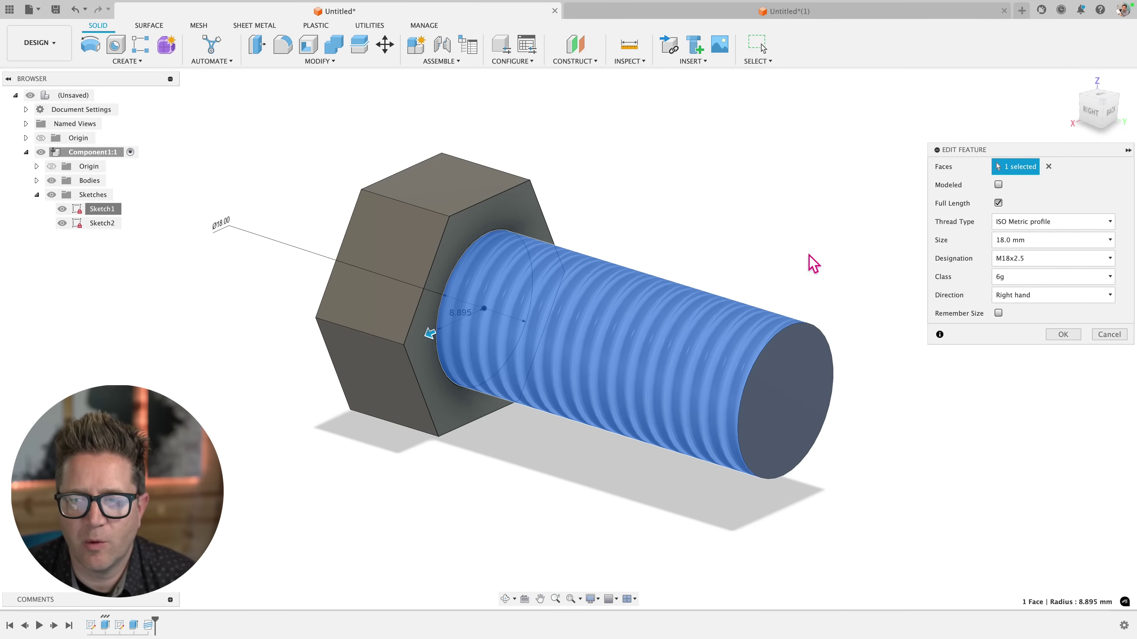
{"action": "left_click", "coordinate": [1049, 170]}
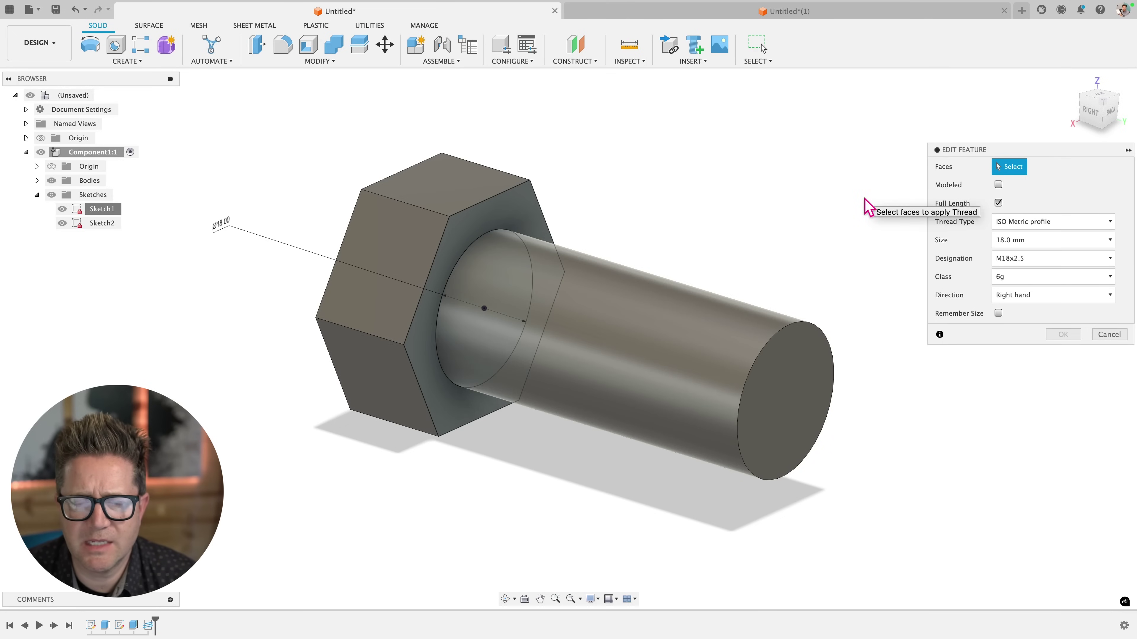
{"action": "left_click", "coordinate": [694, 329]}
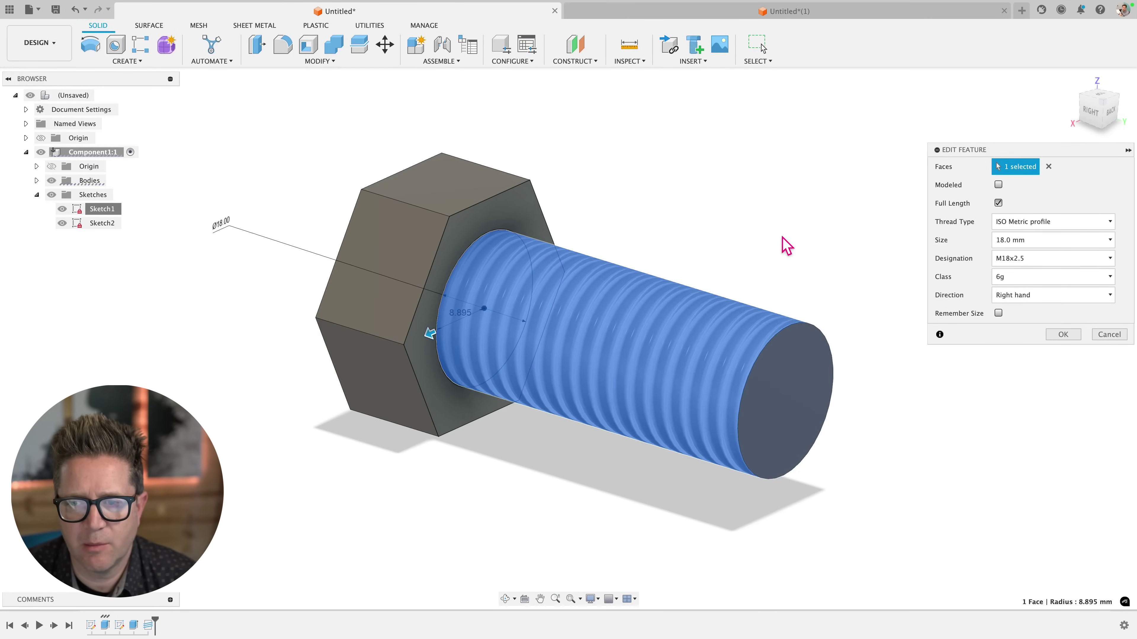
- Switch the thread to modeled geometry and examine the cut profile along the shank
{"action": "left_click", "coordinate": [998, 185]}
{"action": "scroll", "coordinate": [571, 317], "scroll_direction": "up", "scroll_amount": 5}
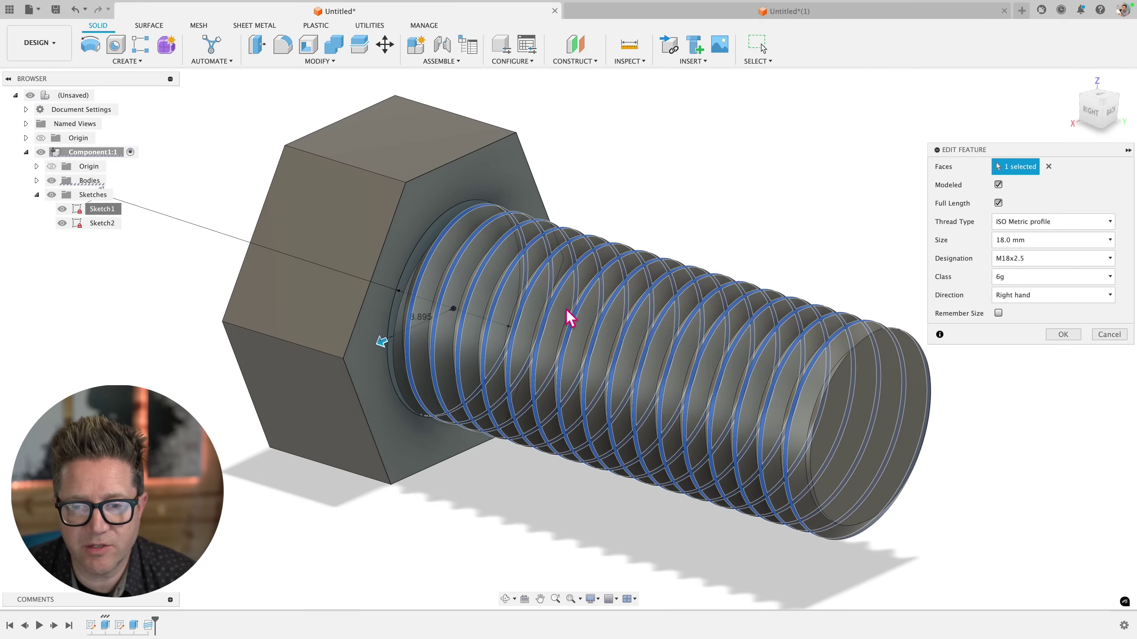
{"action": "mouse_move", "coordinate": [568, 307]}
{"action": "middle_mouse_down", "text": "shift"}
{"action": "mouse_move", "coordinate": [578, 304]}
{"action": "mouse_move", "coordinate": [566, 320]}
{"action": "middle_mouse_up", "text": "shift"}
{"action": "scroll", "coordinate": [567, 320], "scroll_direction": "down", "scroll_amount": 5}
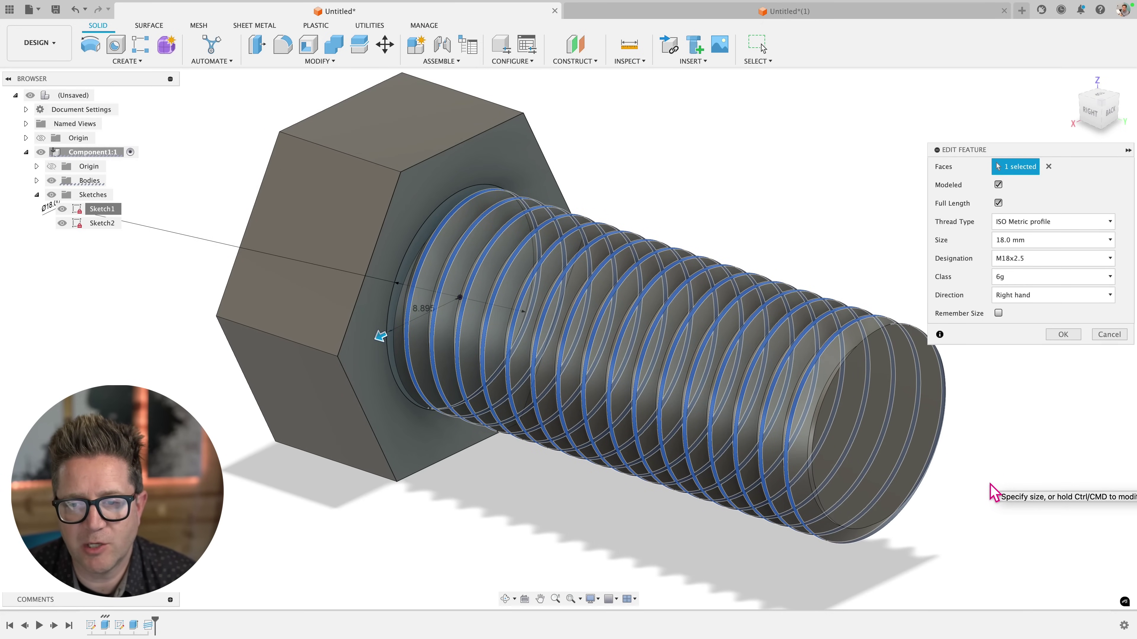
{"action": "scroll", "coordinate": [990, 492], "scroll_direction": "down", "scroll_amount": 1}
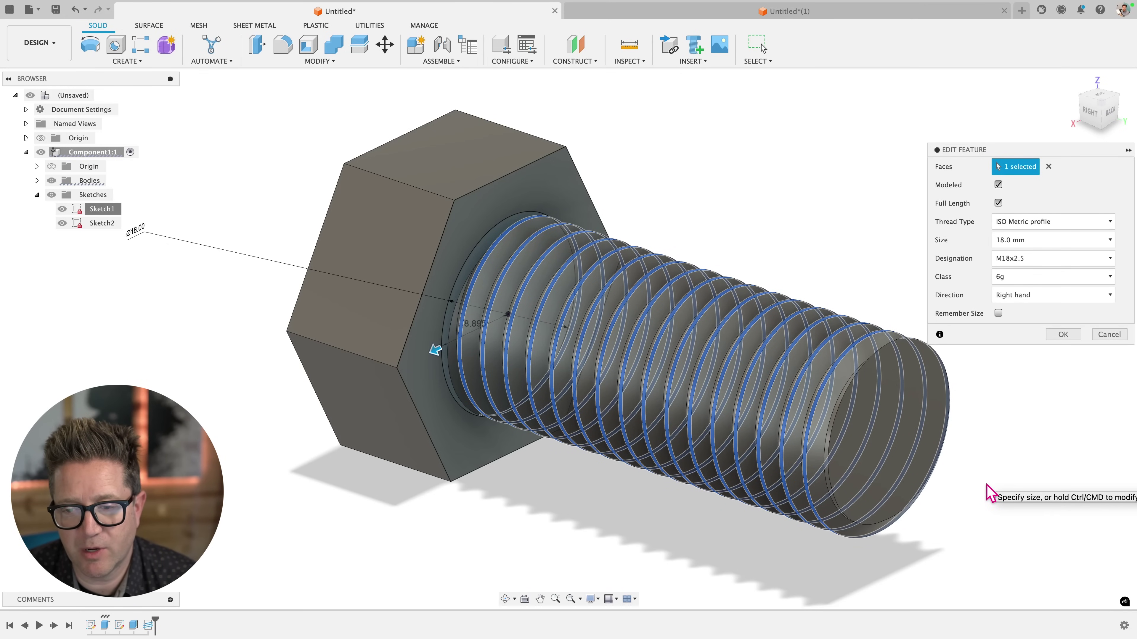
- Compare the cosmetic and modeled versions of the thread by turning Modeled off and on again
{"action": "left_click", "coordinate": [998, 185]}
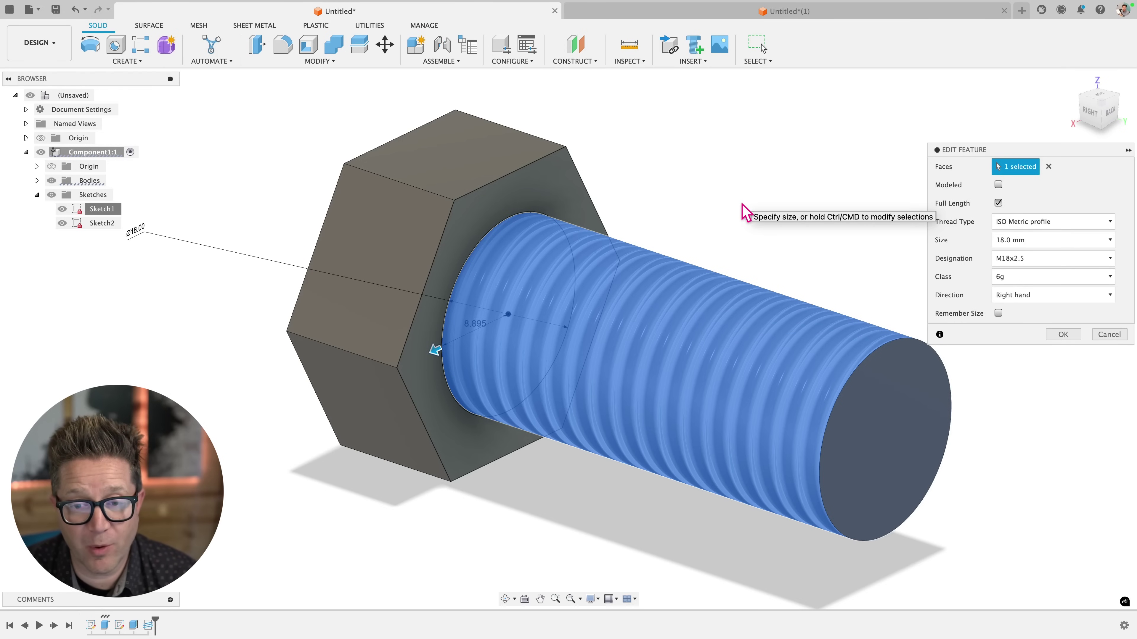
{"action": "scroll", "coordinate": [692, 351], "scroll_direction": "up", "scroll_amount": 2}
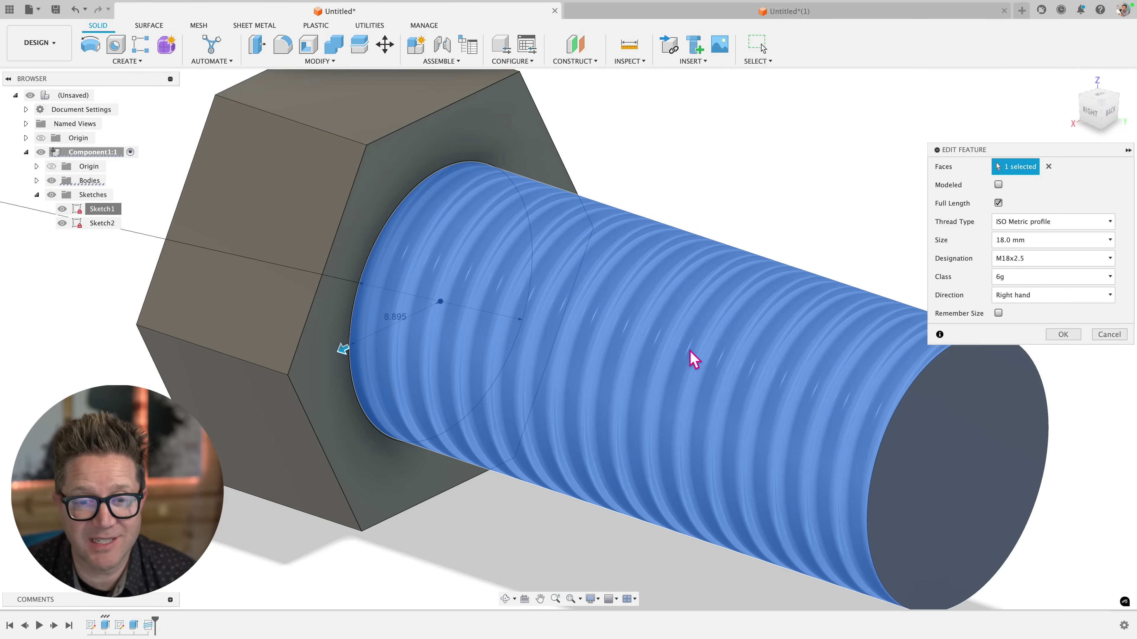
{"action": "scroll", "coordinate": [690, 359], "scroll_direction": "down", "scroll_amount": 2}
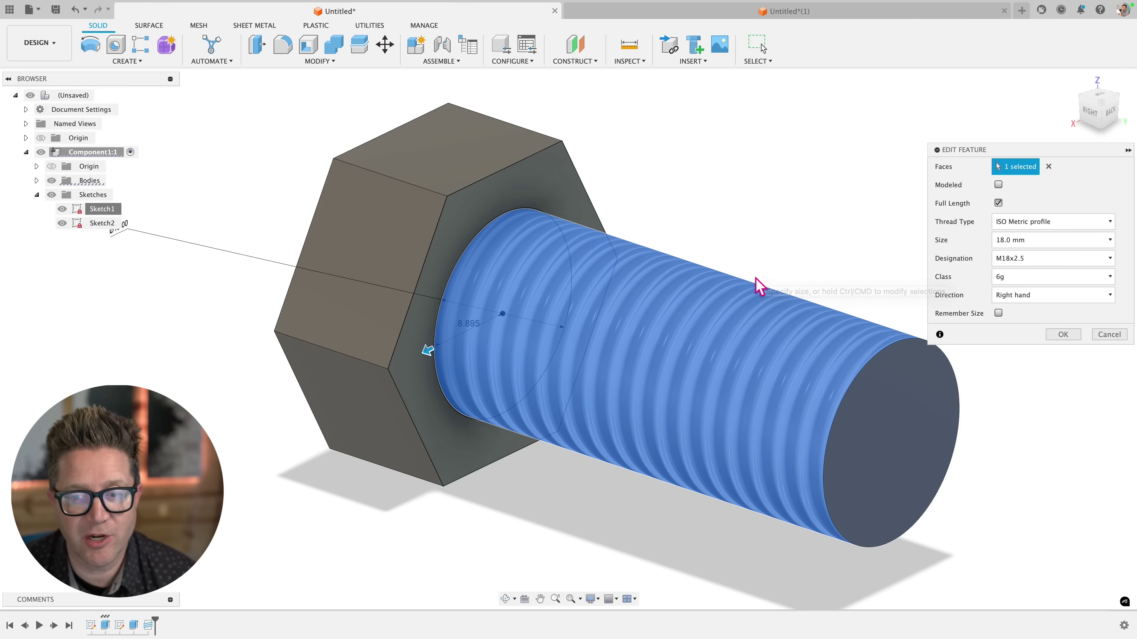
{"action": "left_click", "coordinate": [999, 185]}
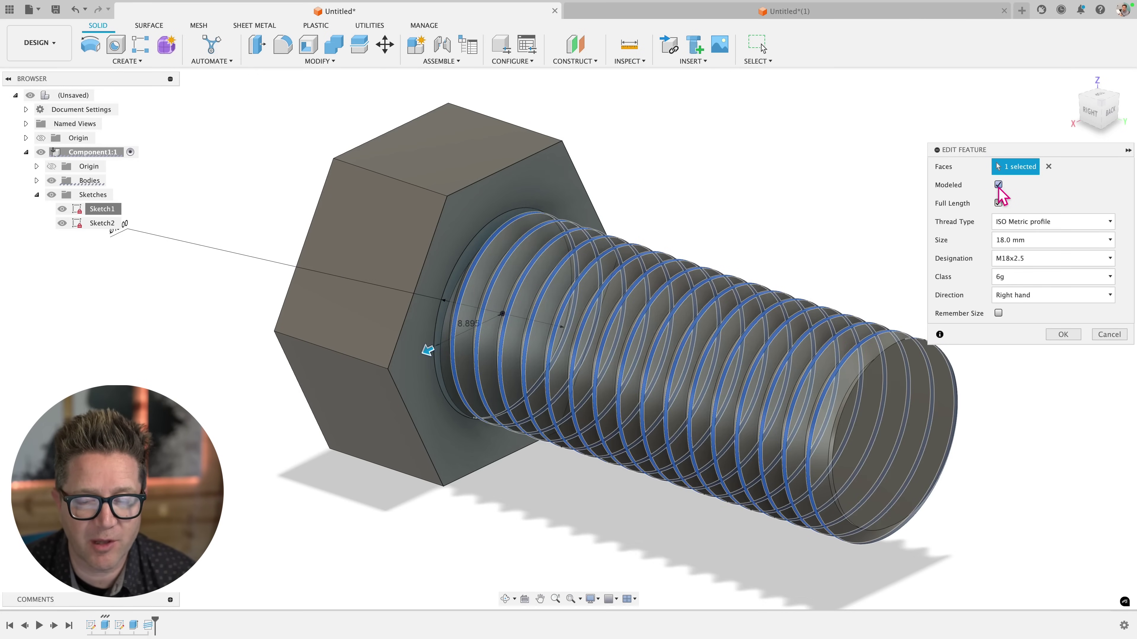
{"action": "middle_click_drag", "start_coordinate": [805, 226], "coordinate": [807, 241], "text": "shift"}
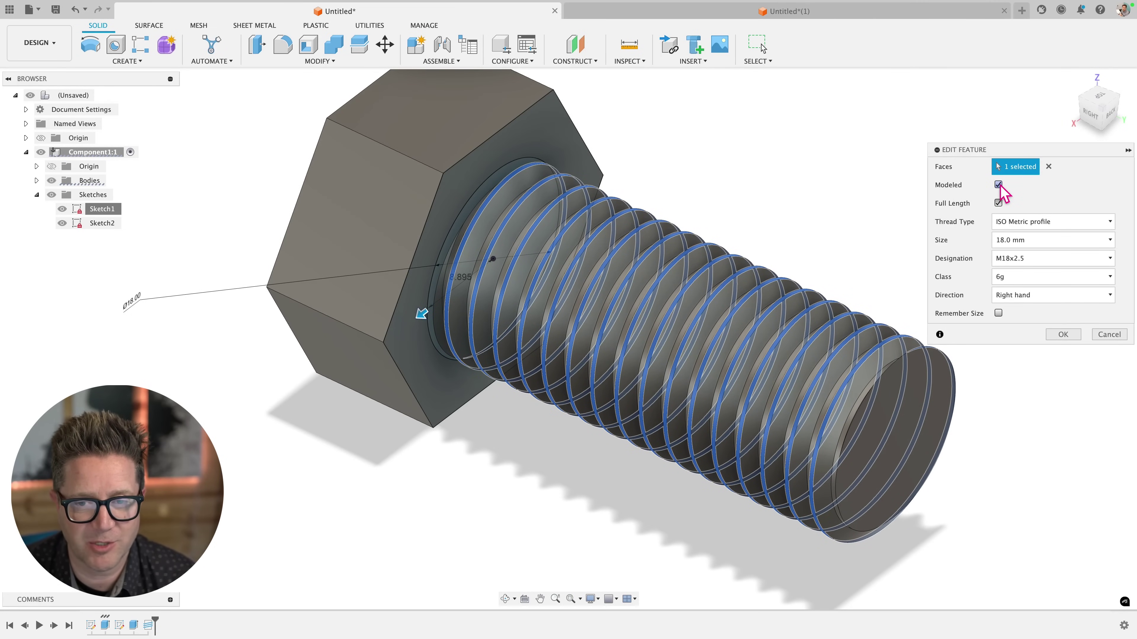
- Make the modeled thread partial instead of full length, extending it 26 mm from the shank's free end
{"action": "left_click", "coordinate": [999, 203]}
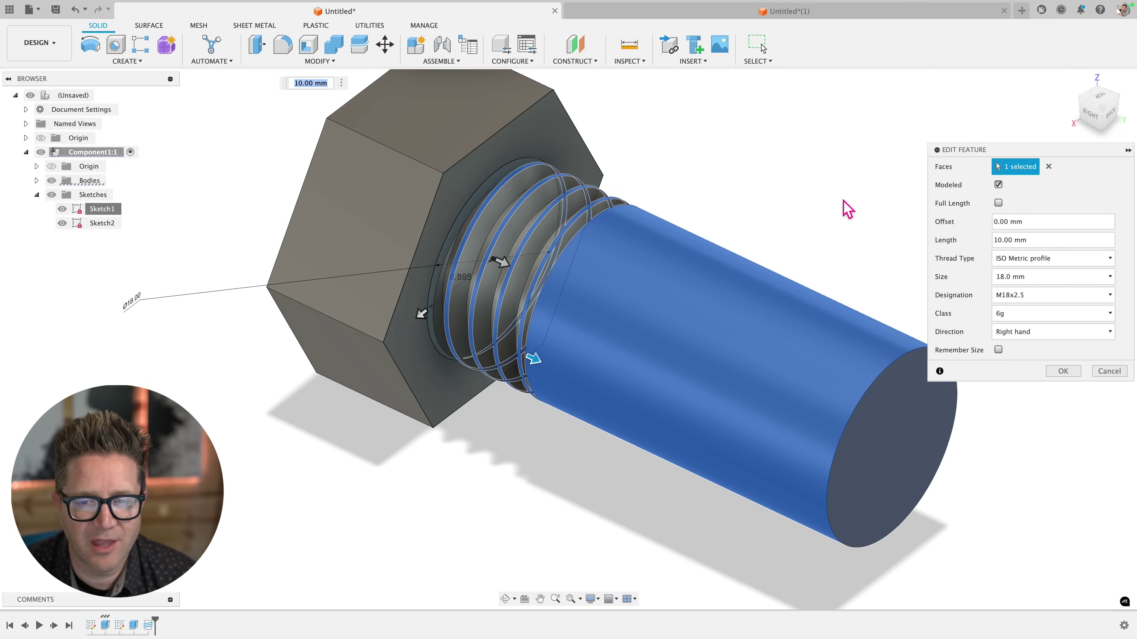
{"action": "left_click", "coordinate": [999, 203]}
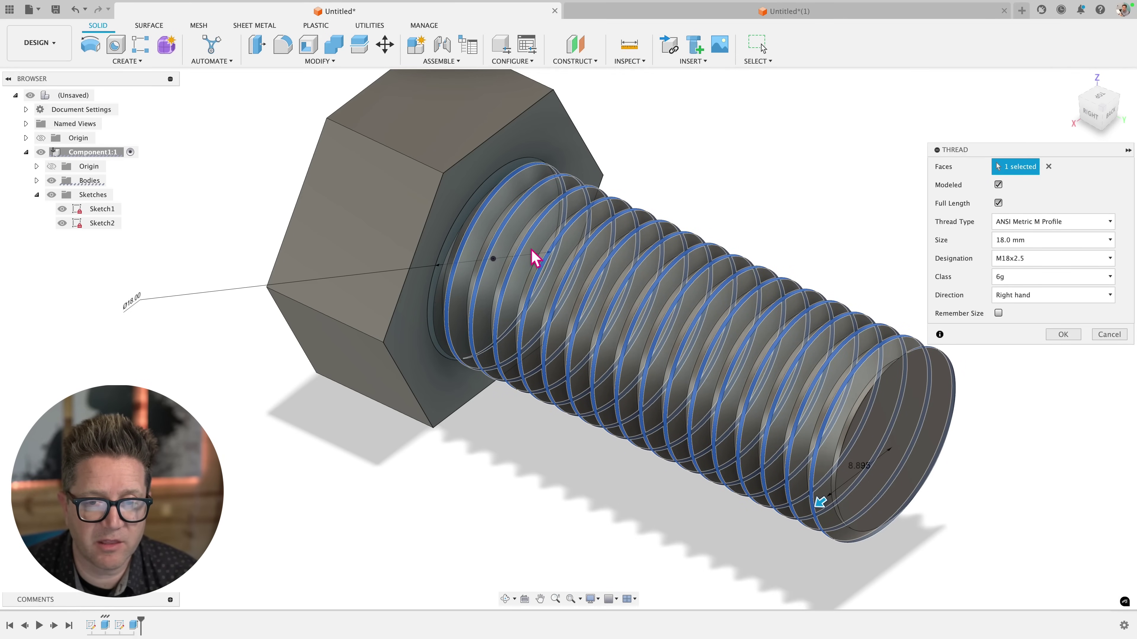
{"action": "left_click", "coordinate": [998, 203]}
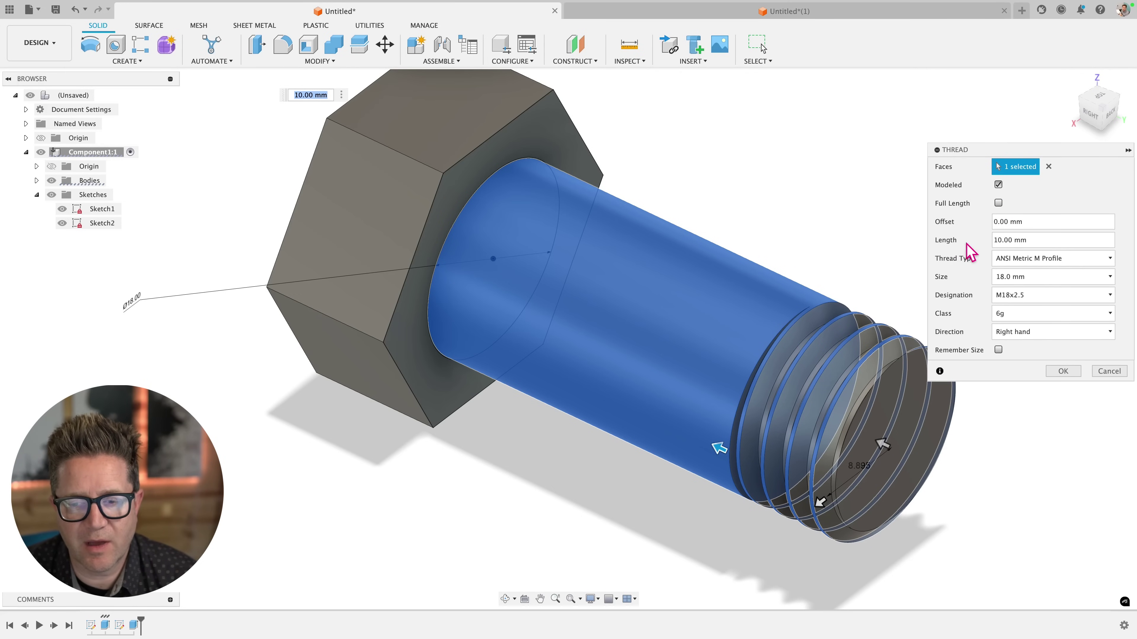
{"action": "left_click_drag", "start_coordinate": [721, 449], "coordinate": [563, 374]}
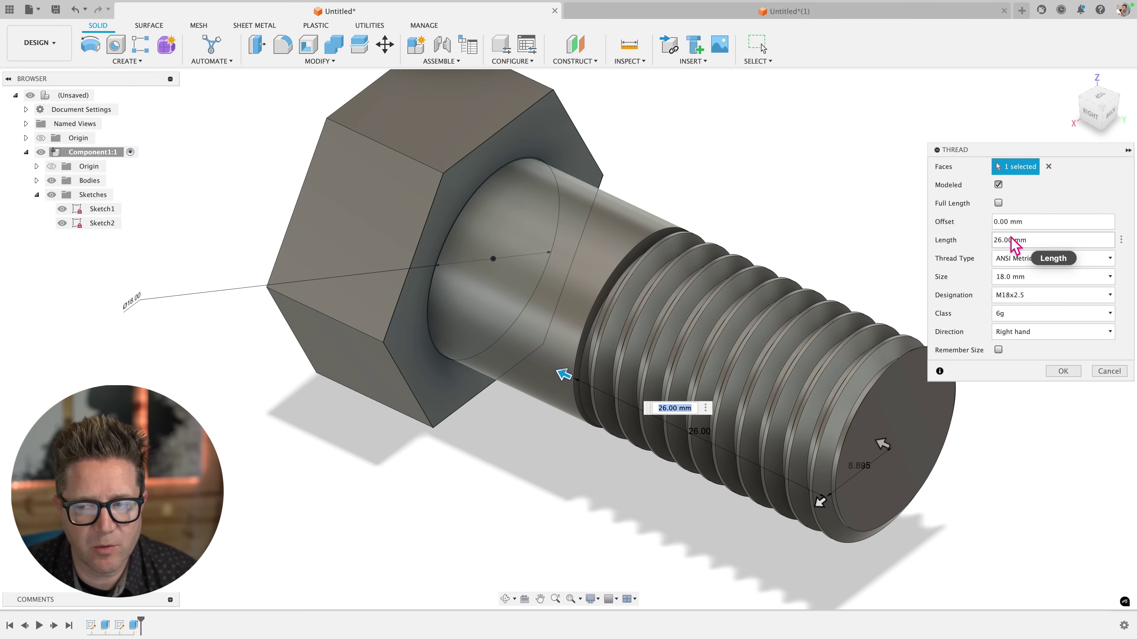
- Try a 10 mm offset for the start of the thread, and return the offset to 0 mm
{"action": "left_click", "coordinate": [993, 221]}
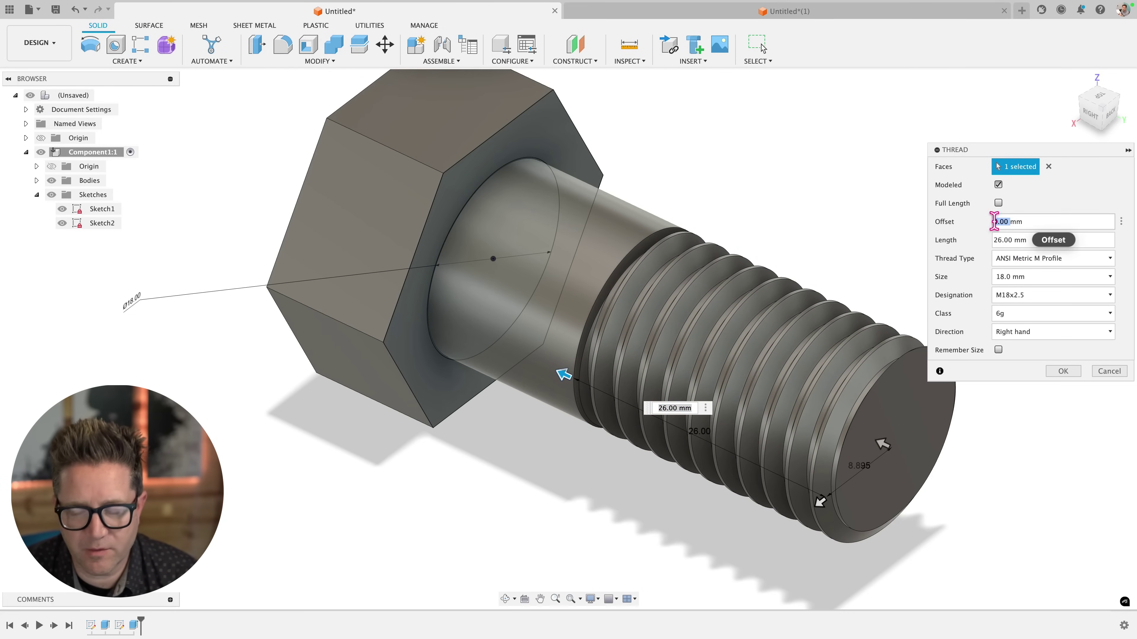
{"action": "type", "text": "10"}
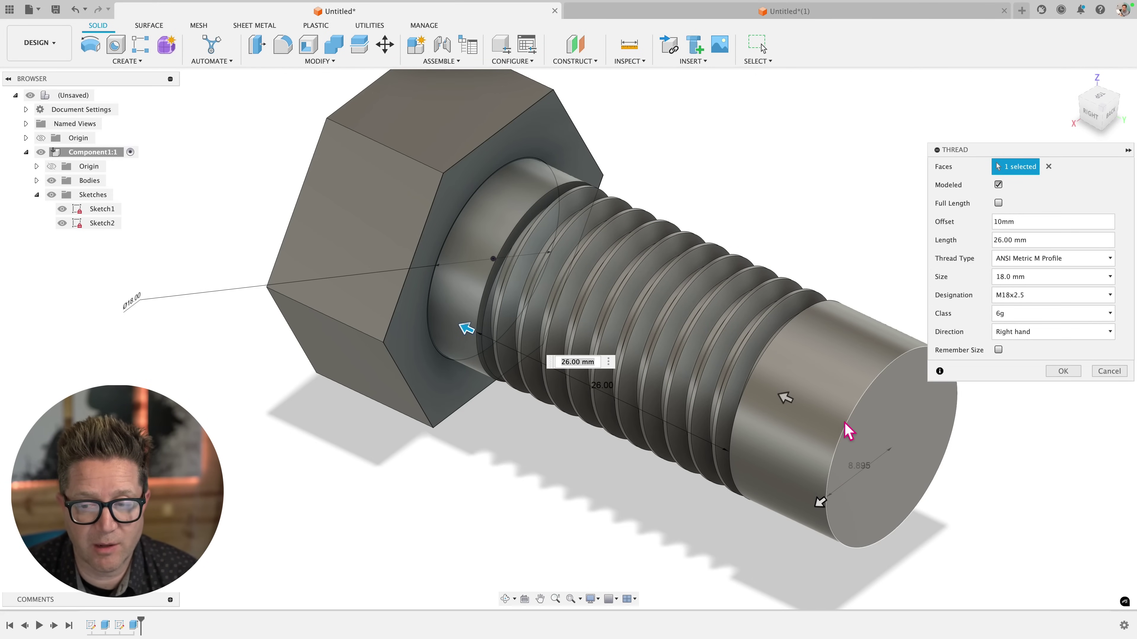
{"action": "double_click", "coordinate": [1003, 221]}
{"action": "type", "text": "0"}
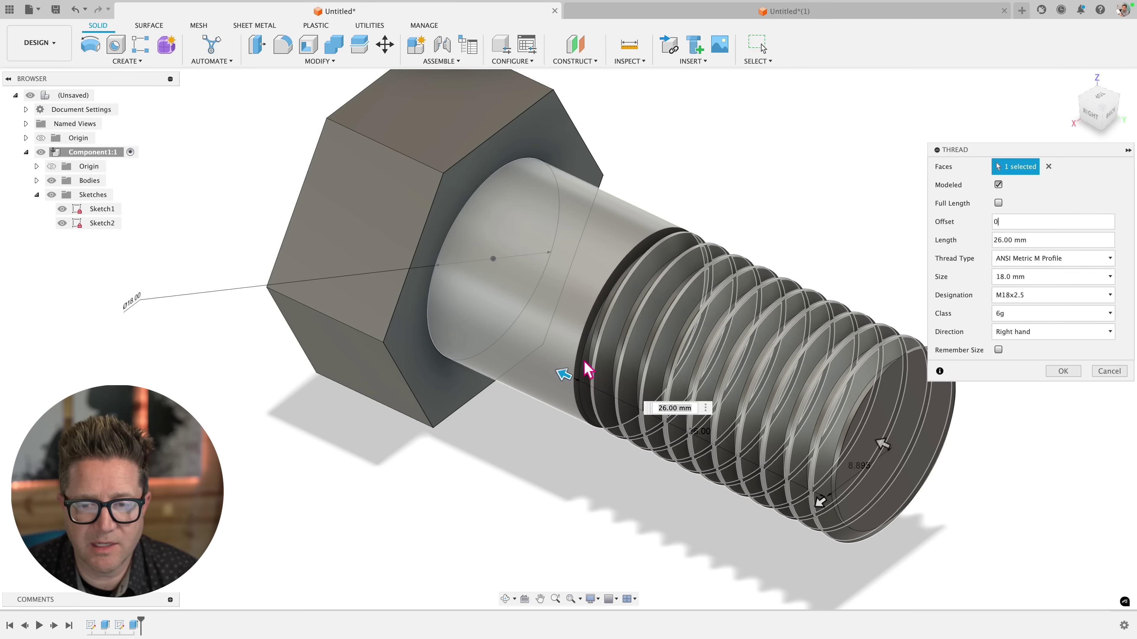
- Extend the partial thread's length to 30 mm, and review the available thread types without changing the type
{"action": "left_click_drag", "start_coordinate": [557, 377], "coordinate": [524, 357]}
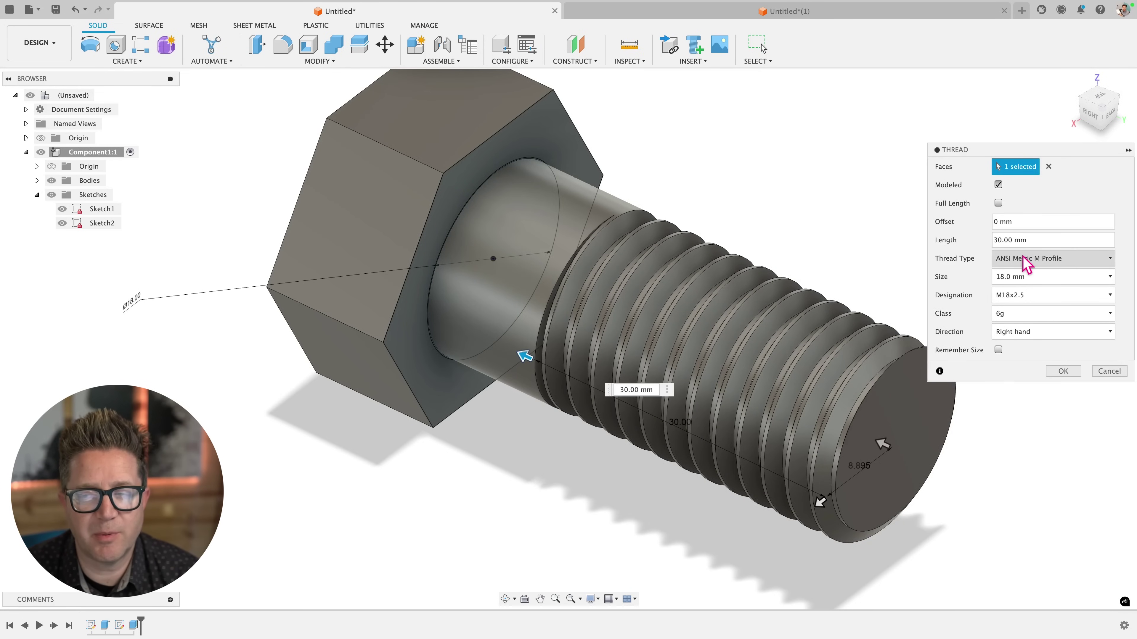
{"action": "left_click", "coordinate": [1025, 260]}
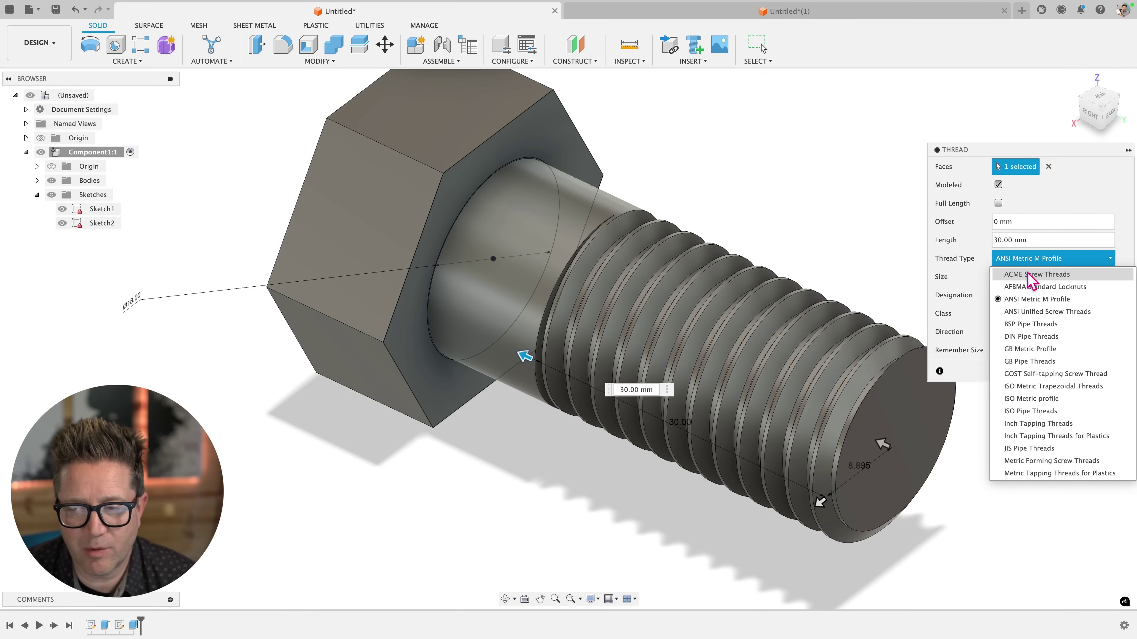
{"action": "left_click", "coordinate": [975, 249]}
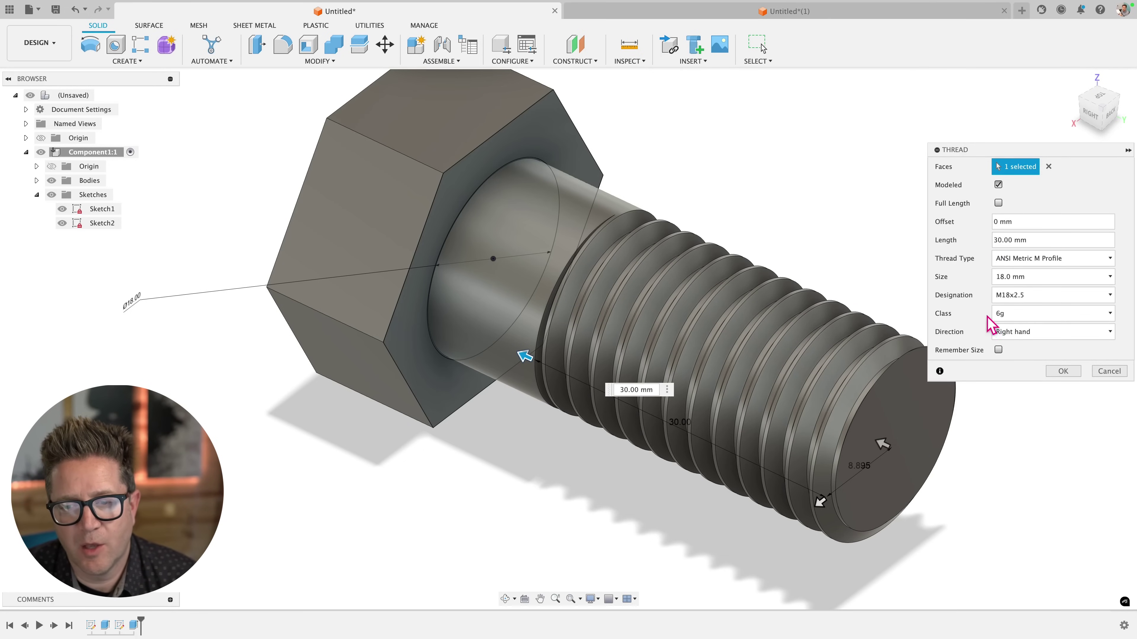
- Clear the thread's face selection and reselect the shank's cylindrical face for a full-length modeled thread
{"action": "left_click", "coordinate": [1048, 167]}
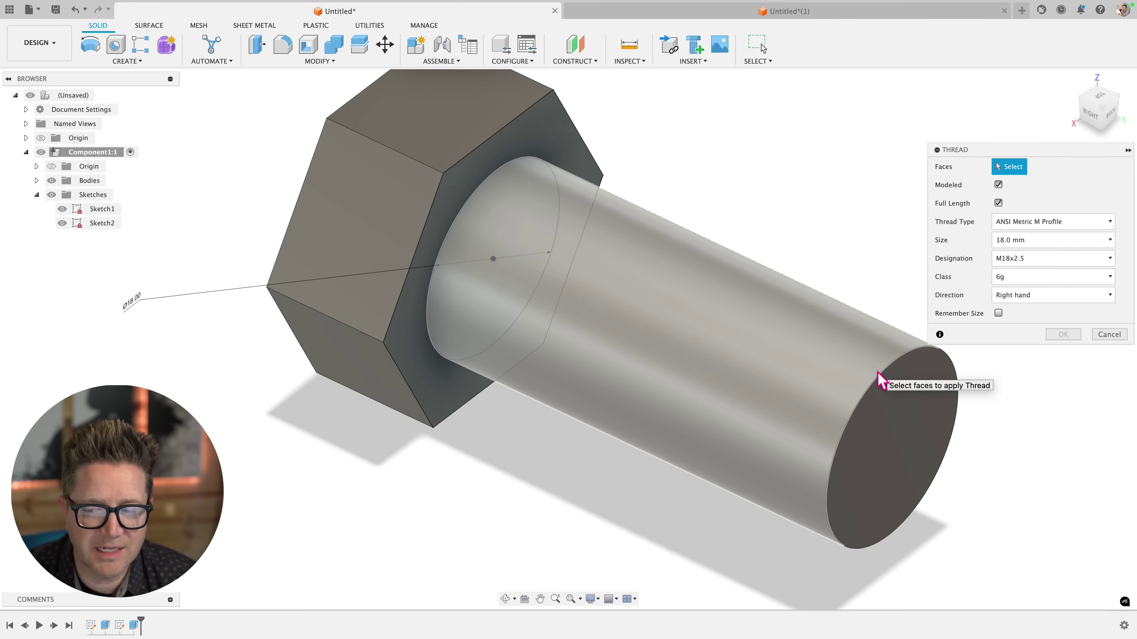
{"action": "left_click", "coordinate": [752, 348]}
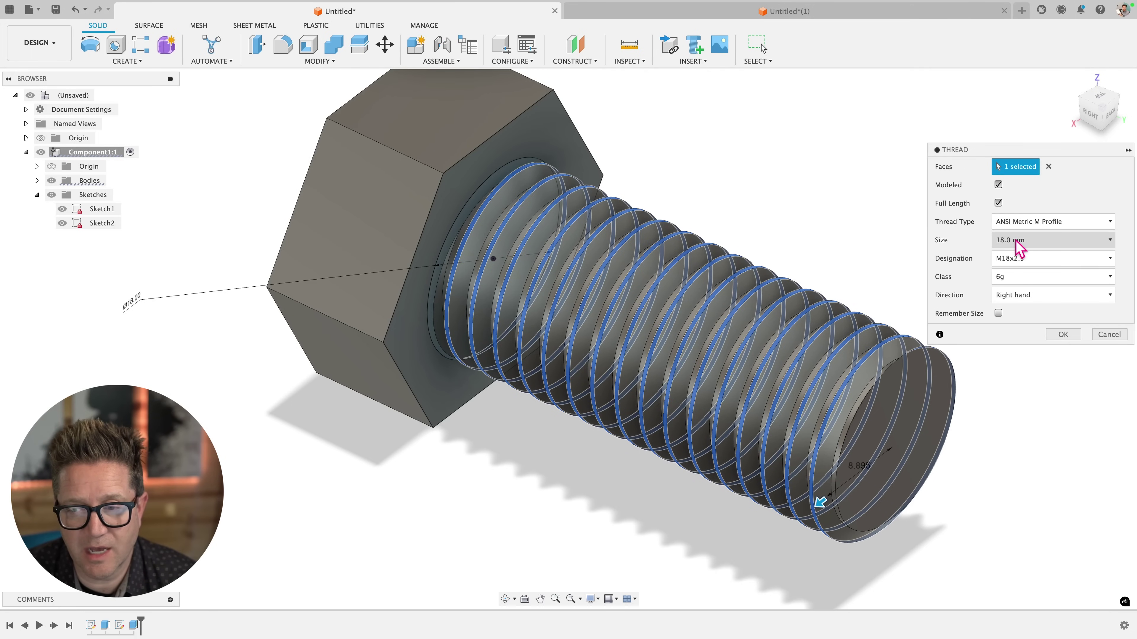
- Try the fine M18x0.5 thread designation, and set the designation back to M18x2.5
{"action": "left_click", "coordinate": [1020, 262]}
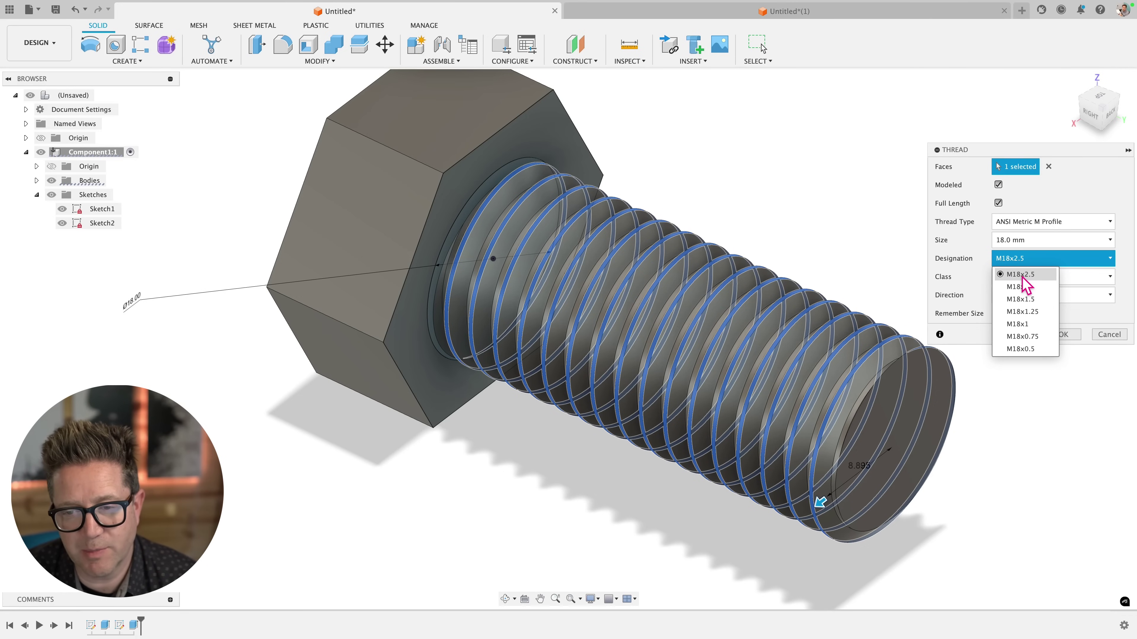
{"action": "left_click", "coordinate": [1020, 348]}
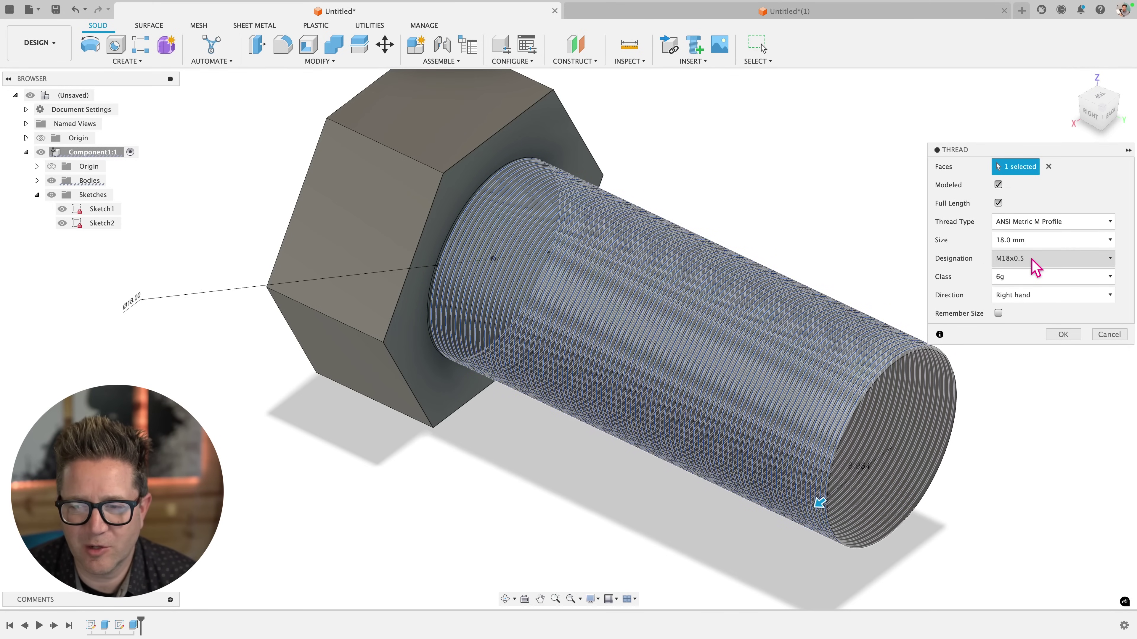
{"action": "left_click", "coordinate": [1034, 267]}
{"action": "left_click", "coordinate": [1026, 285]}
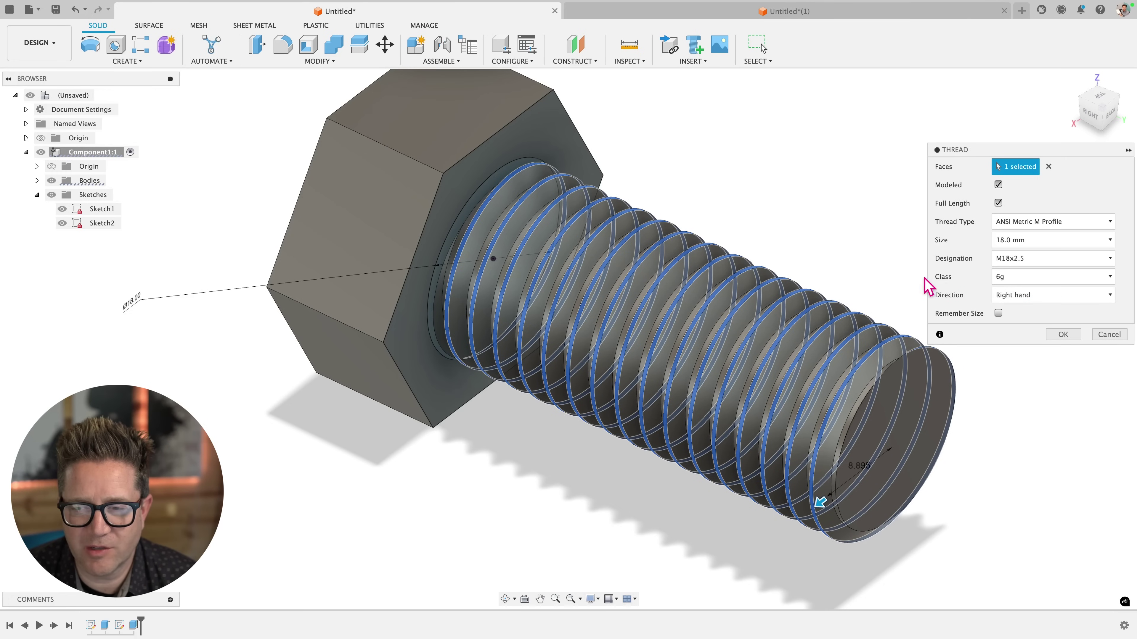
- Review the available thread classes, and apply the full-length modeled M18x2.5 thread in class 6g with Remember Size on
{"action": "left_click", "coordinate": [1028, 278]}
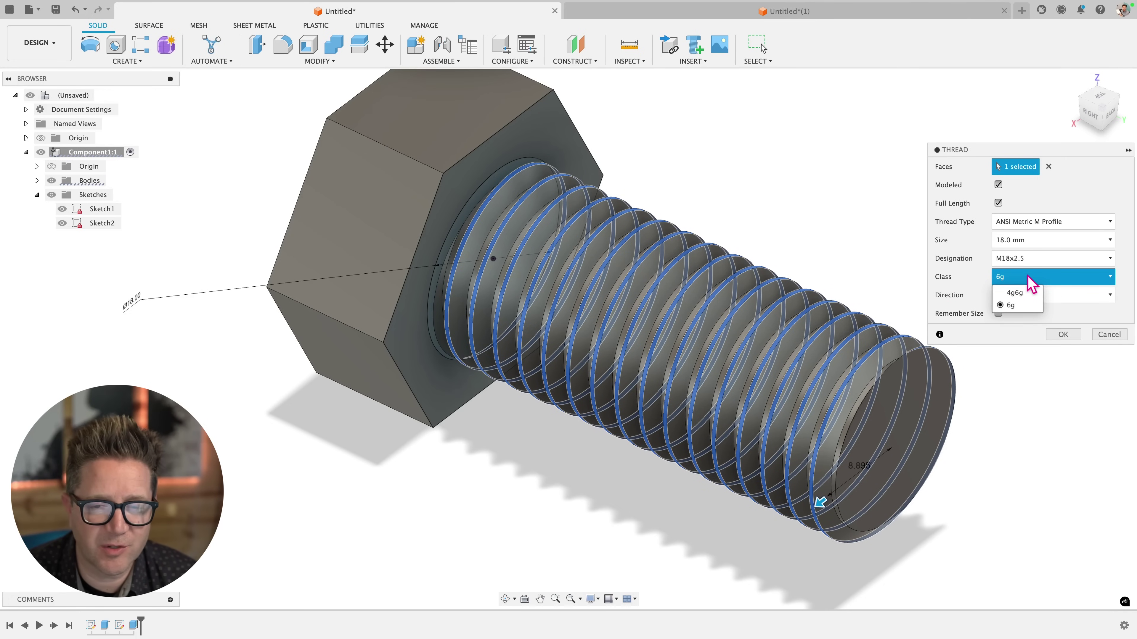
{"action": "left_click", "coordinate": [970, 285]}
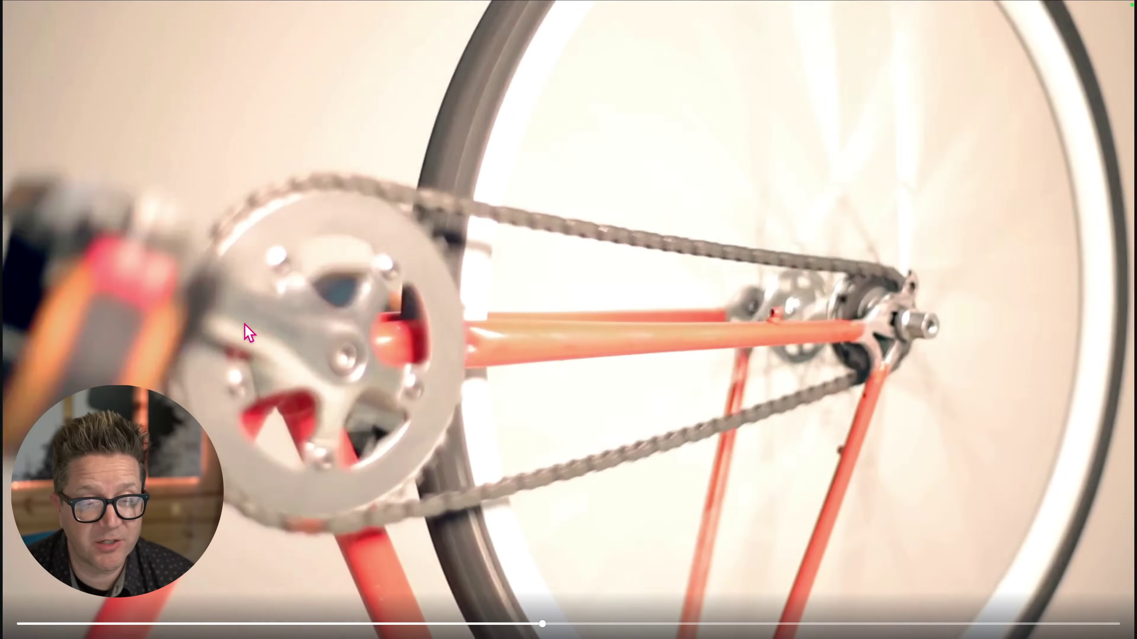
{"action": "left_click", "coordinate": [244, 318]}
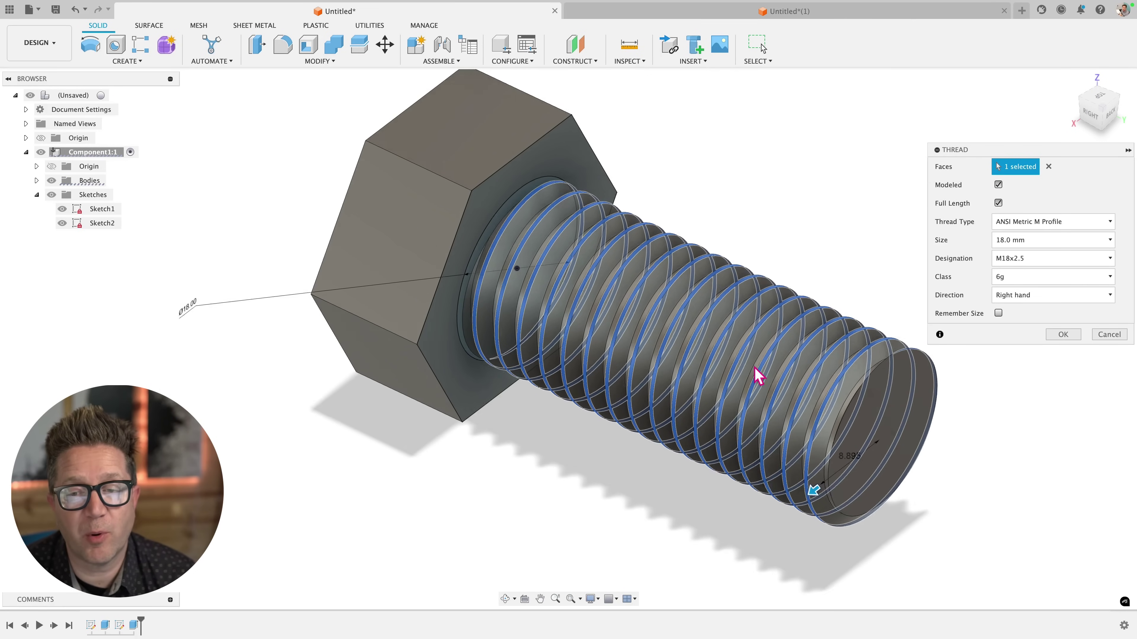
{"action": "scroll", "coordinate": [800, 394], "scroll_direction": "up", "scroll_amount": 2}
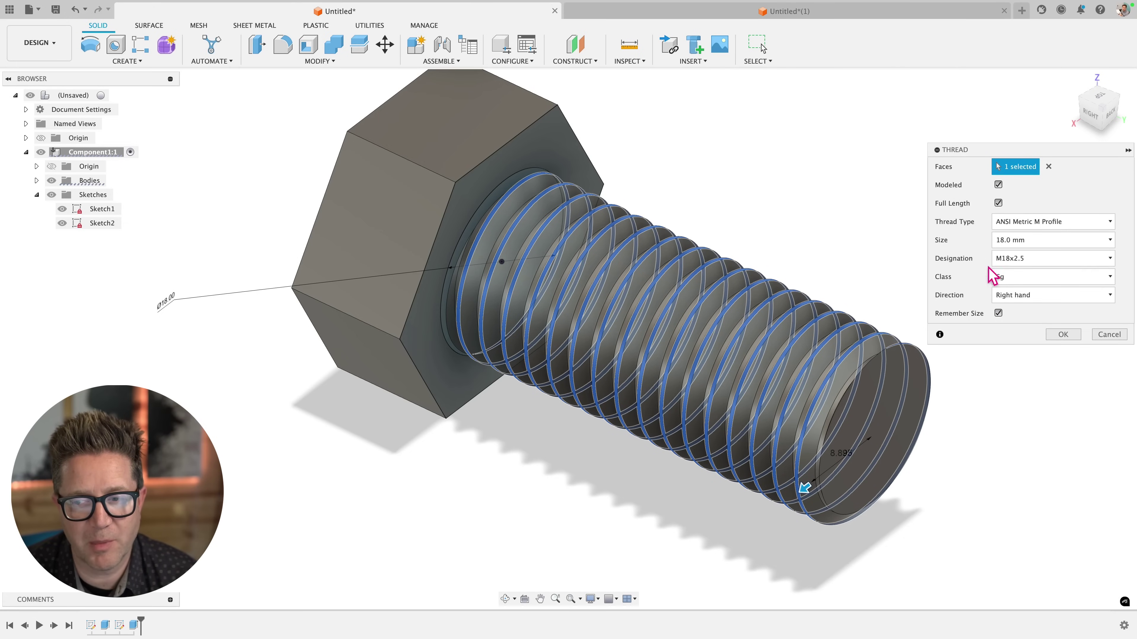
{"action": "left_click", "coordinate": [1063, 334]}
- Switch to the document with the four cylinders, and measure the diameter of each cylinder's side face
{"action": "left_click", "coordinate": [788, 11]}
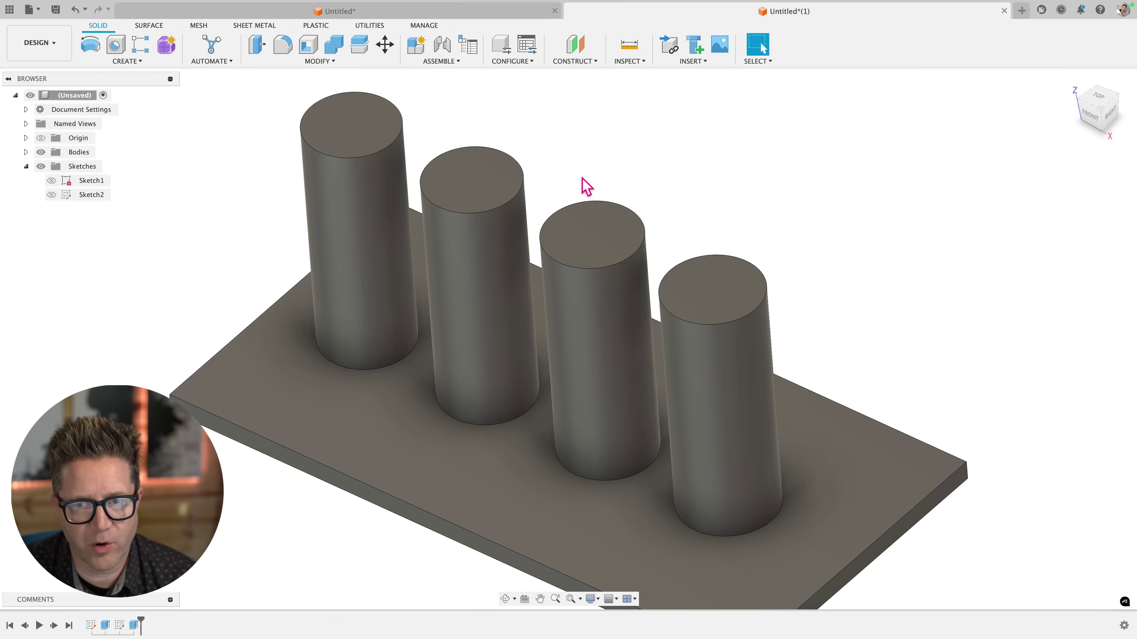
{"action": "left_click", "coordinate": [630, 44]}
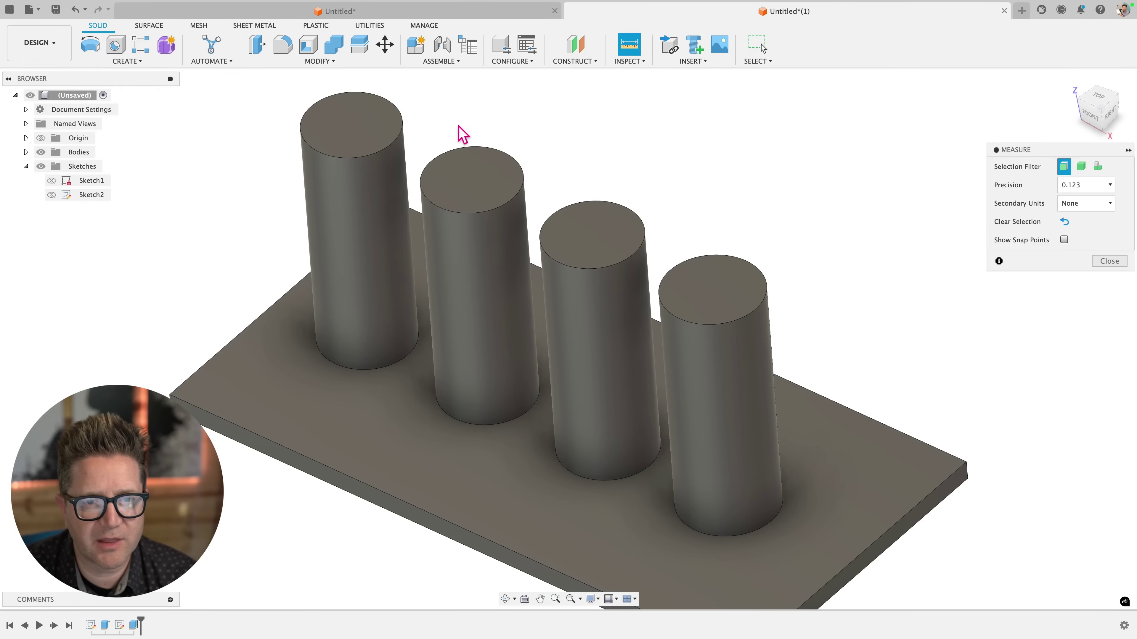
{"action": "left_click", "coordinate": [385, 194]}
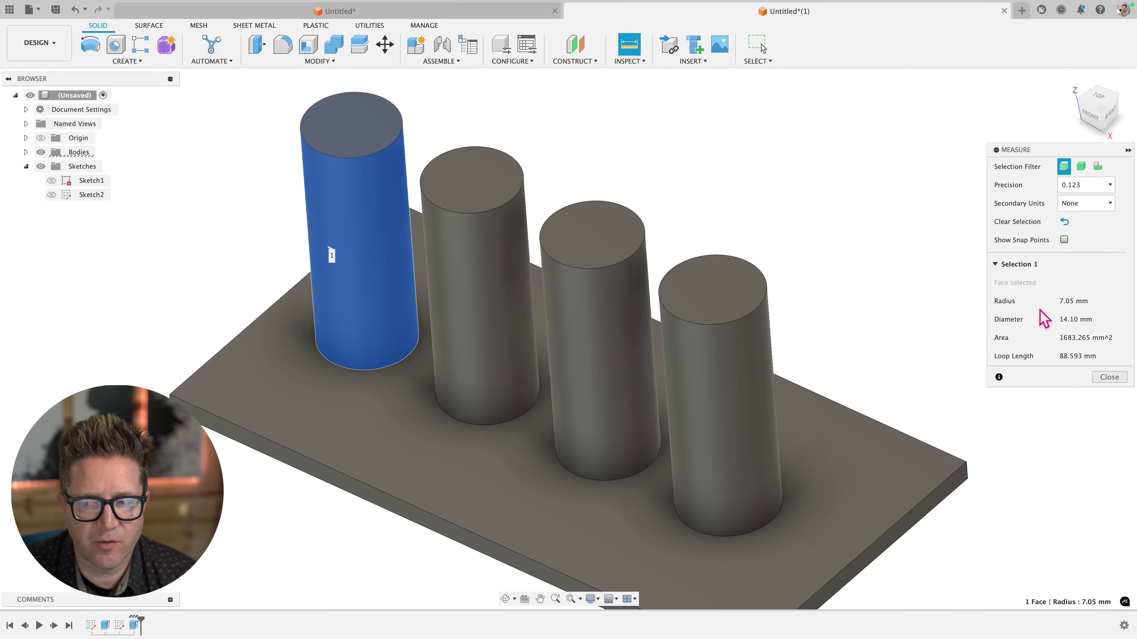
{"action": "left_click", "coordinate": [520, 287]}
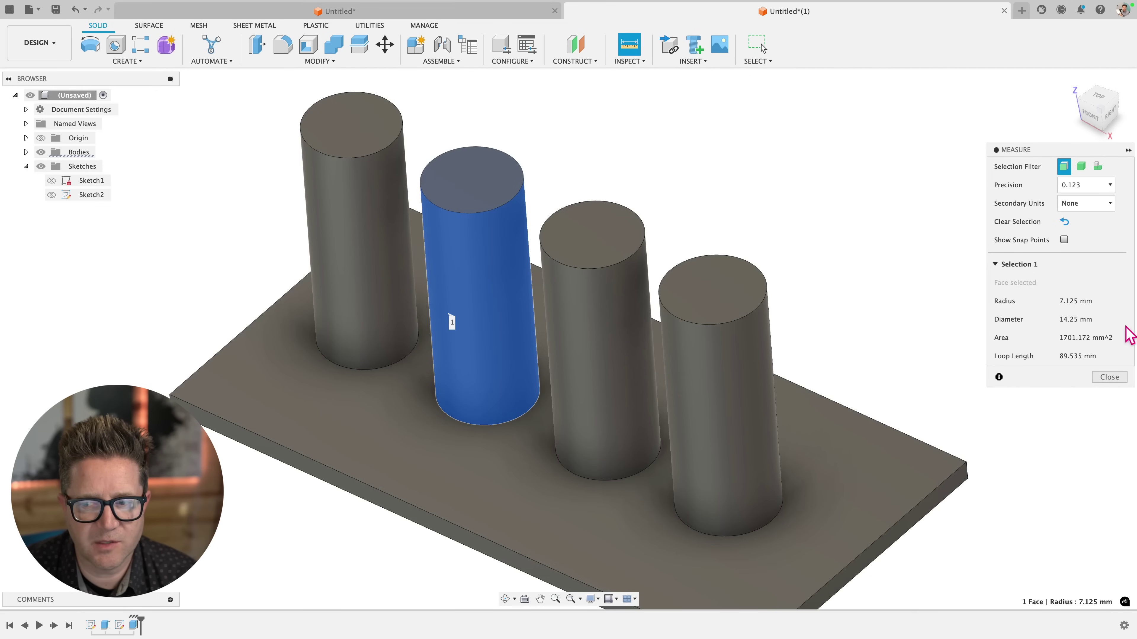
{"action": "left_click", "coordinate": [601, 320]}
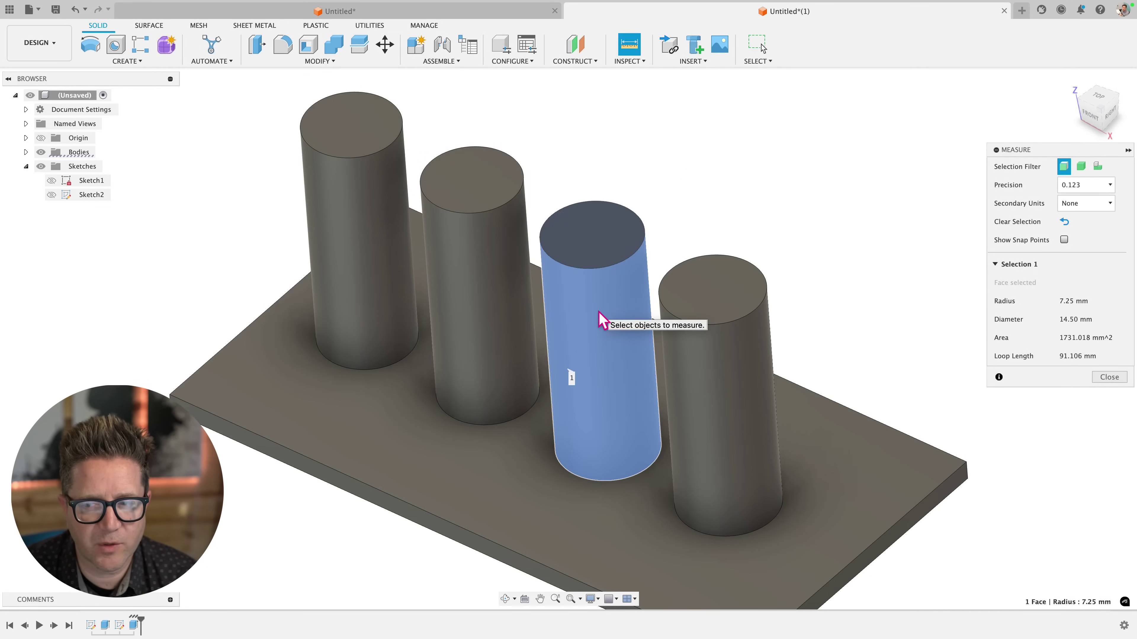
{"action": "left_click", "coordinate": [754, 386]}
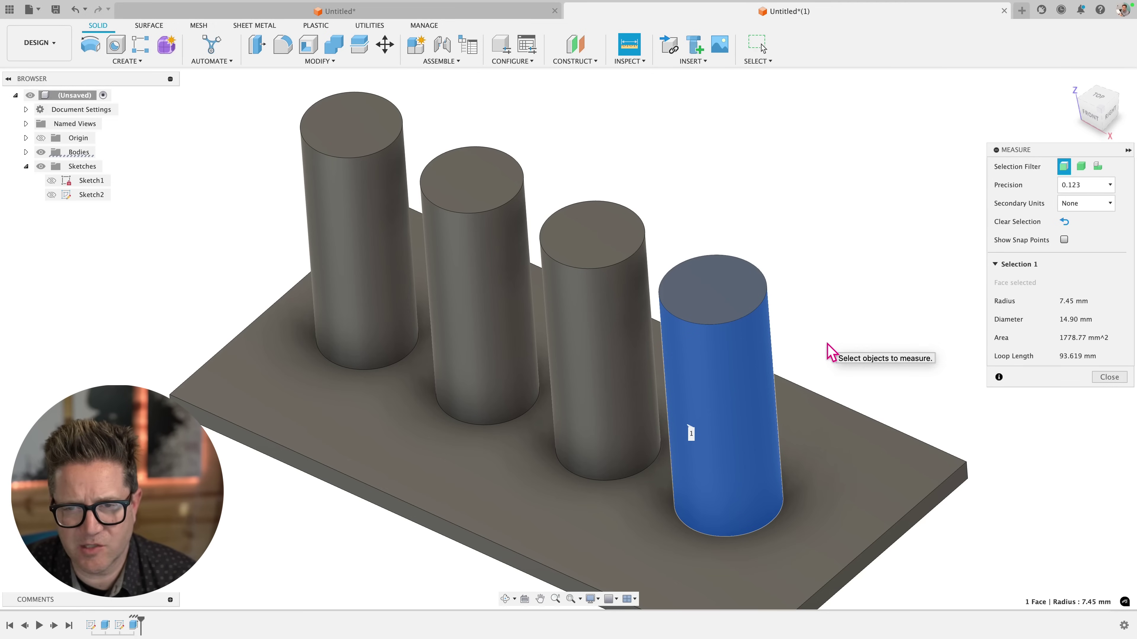
{"action": "key", "text": "Escape"}
- Add a full-length modeled ANSI Metric M14x2 thread to the rearmost cylinder, with Remember Size off
{"action": "left_click", "coordinate": [154, 62]}
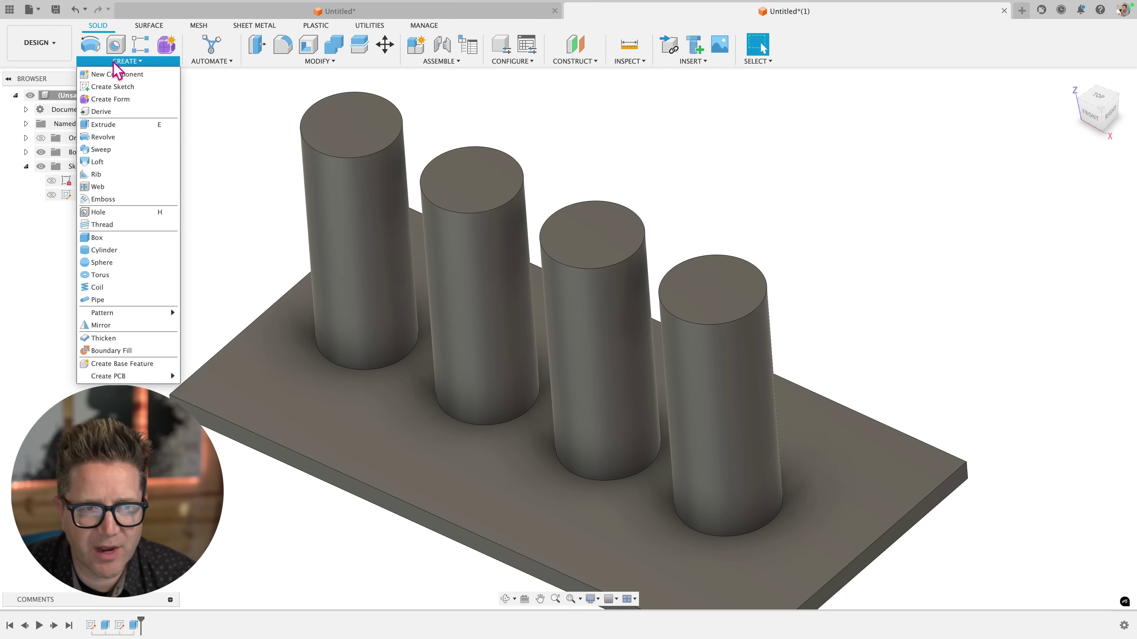
{"action": "left_click", "coordinate": [119, 227]}
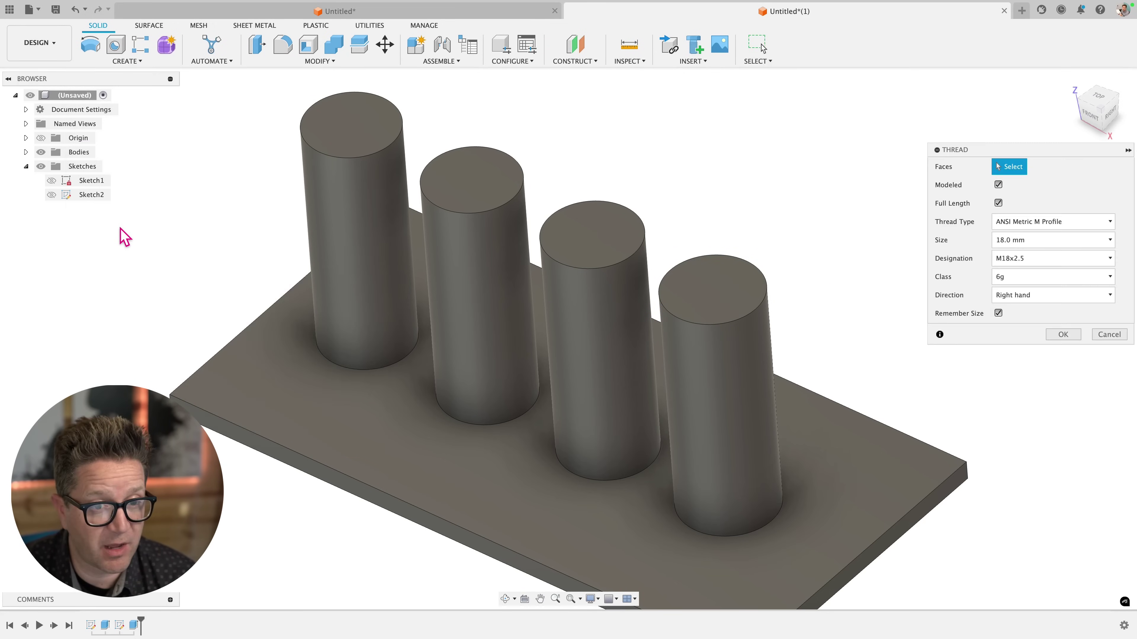
{"action": "left_click", "coordinate": [338, 218]}
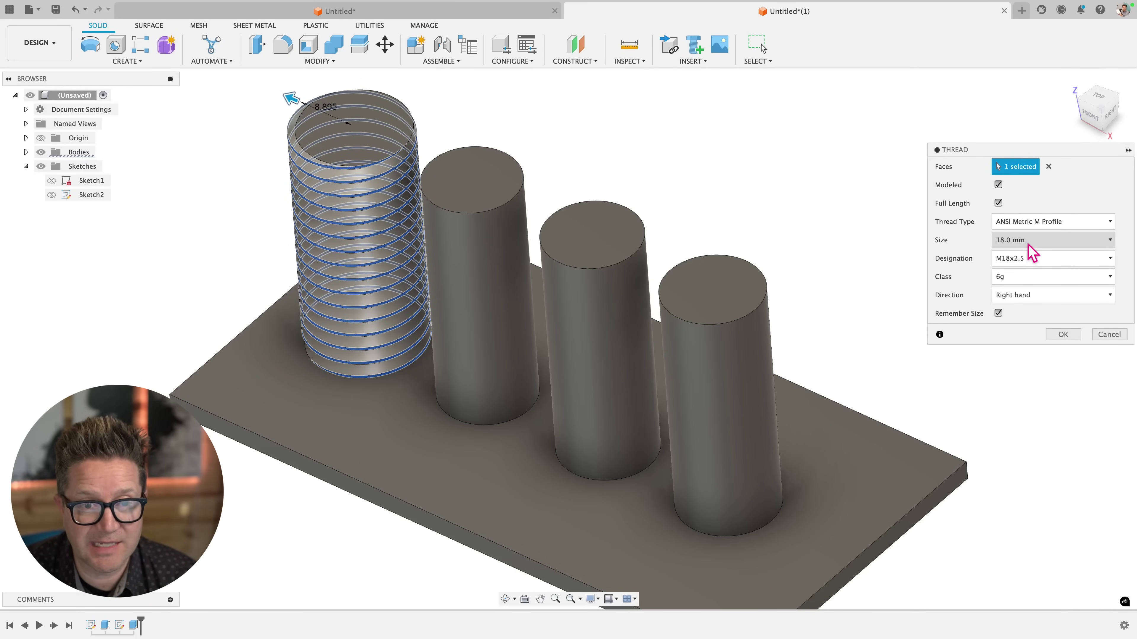
{"action": "left_click", "coordinate": [998, 313]}
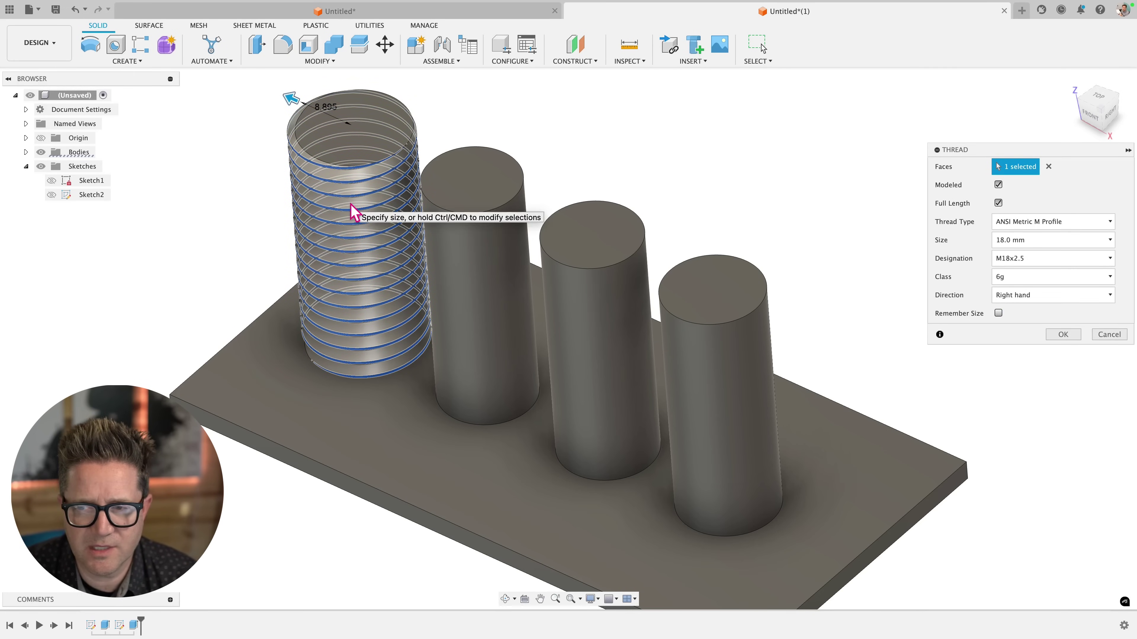
{"action": "left_click", "coordinate": [1073, 241]}
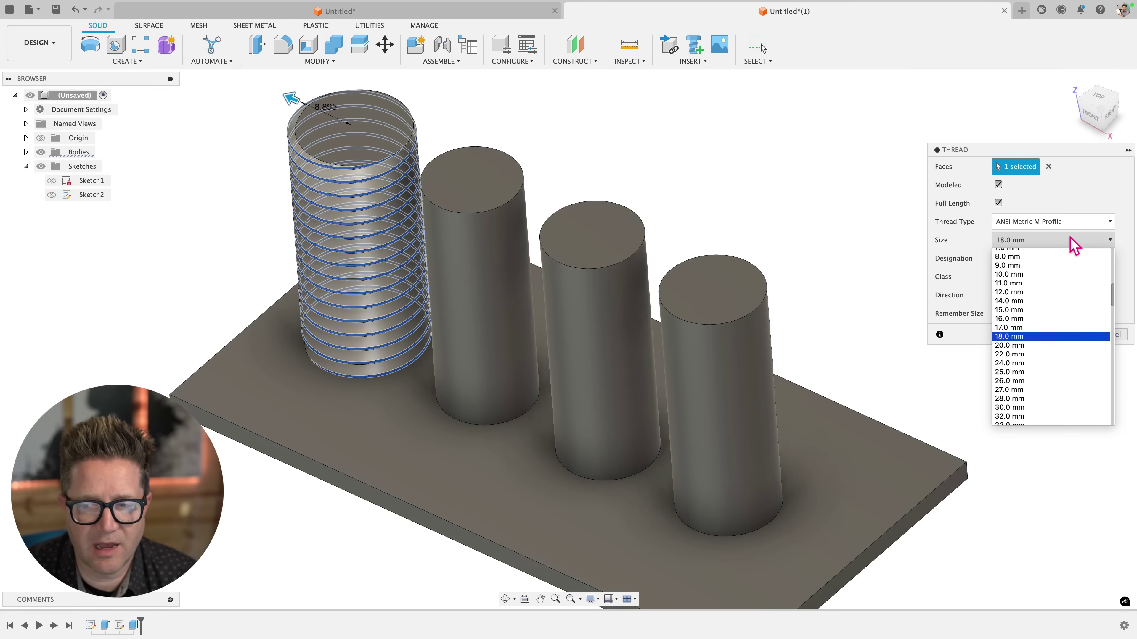
{"action": "left_click", "coordinate": [1011, 305]}
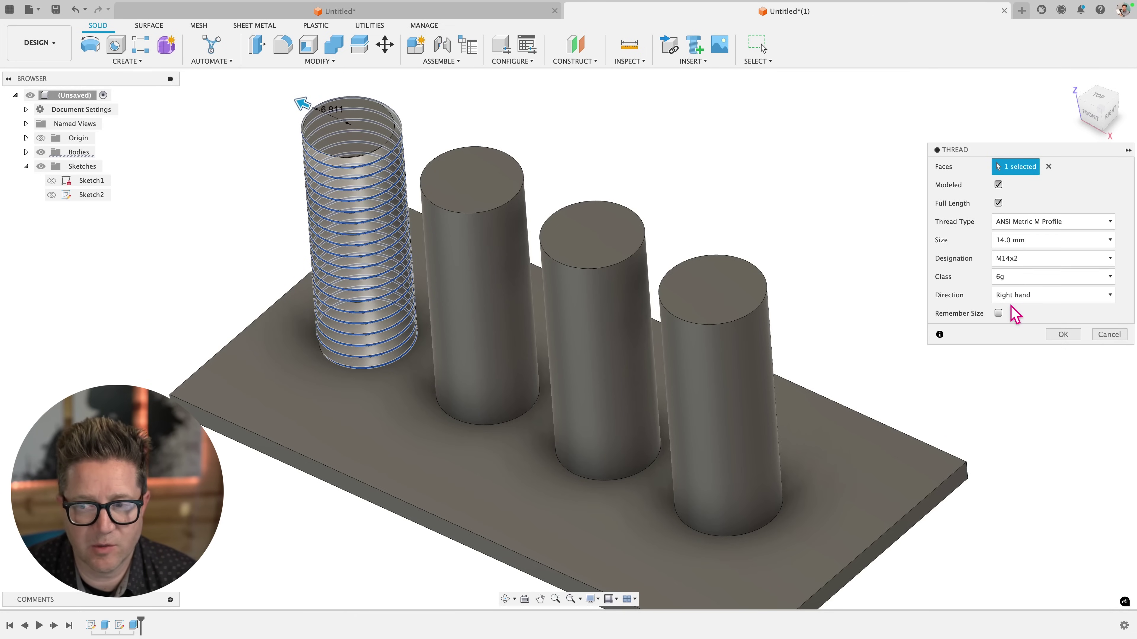
{"action": "key", "text": "Return"}
- Try an automatically sized ISO Metric thread on the third cylinder from the back, and cancel it
{"action": "right_click", "coordinate": [658, 156]}
{"action": "left_click", "coordinate": [661, 151]}
{"action": "left_click", "coordinate": [614, 331]}
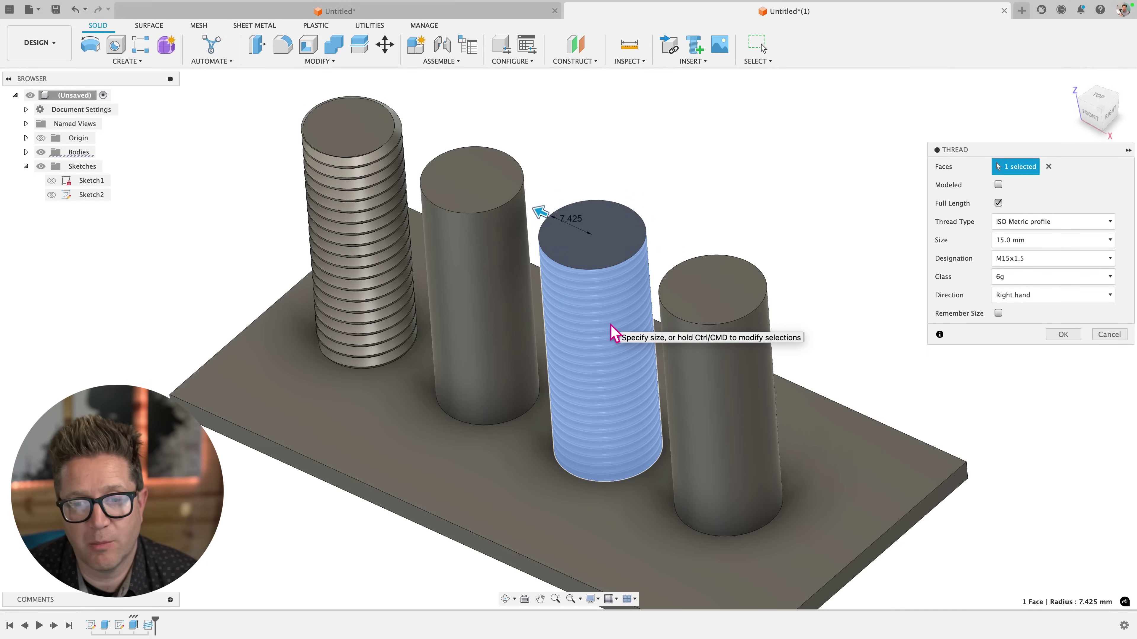
{"action": "key", "text": "Escape"}
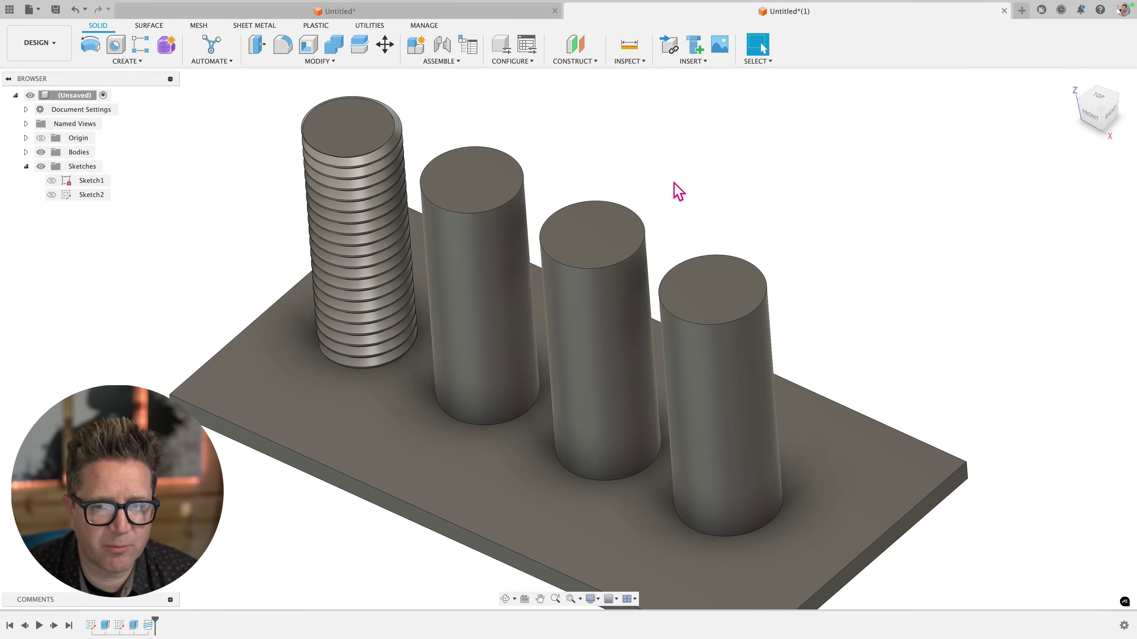
{"action": "right_click", "coordinate": [673, 195]}
{"action": "left_click", "coordinate": [675, 145]}
{"action": "left_click", "coordinate": [597, 350]}
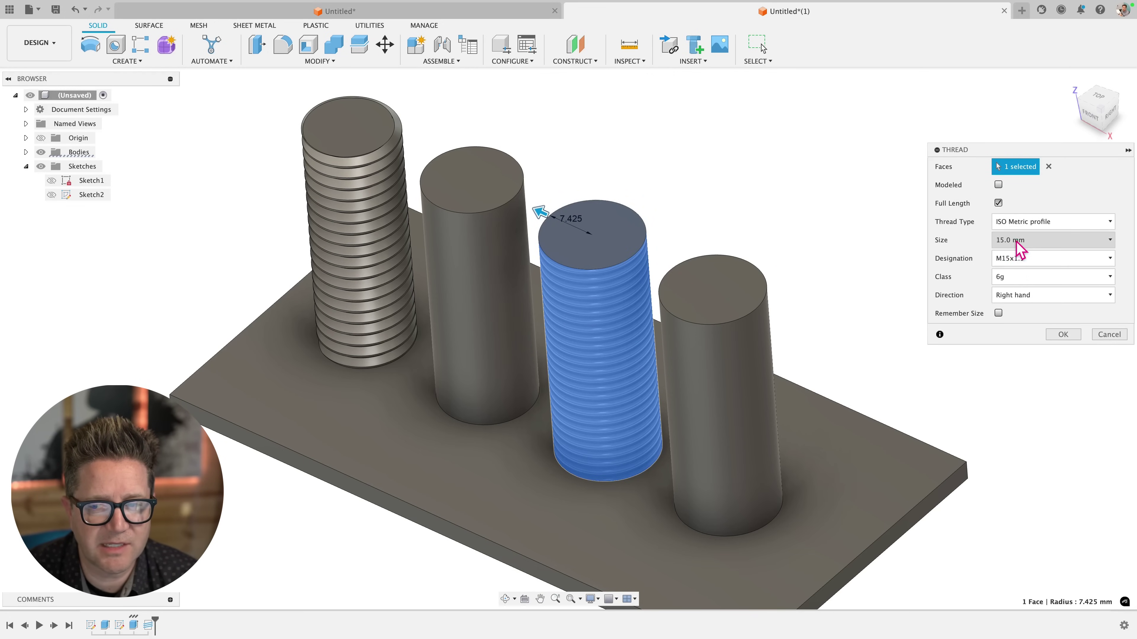
{"action": "key", "text": "Escape"}
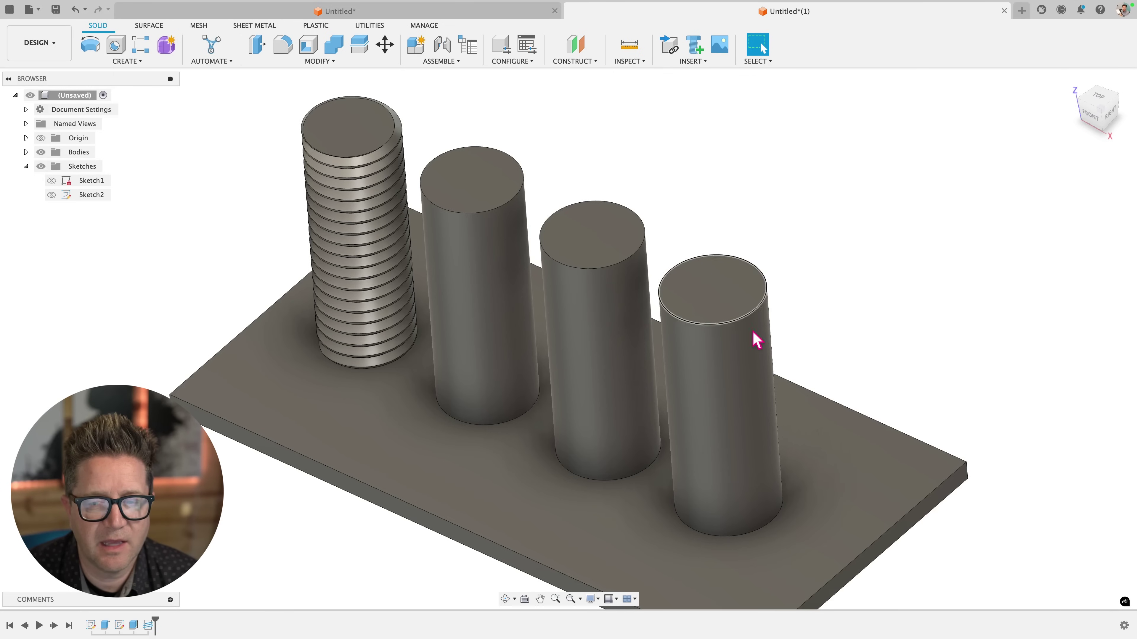
- Check the frontmost cylinder's top edge diameter, and try an automatically sized ISO Metric thread on its side face
{"action": "left_click", "coordinate": [735, 330]}
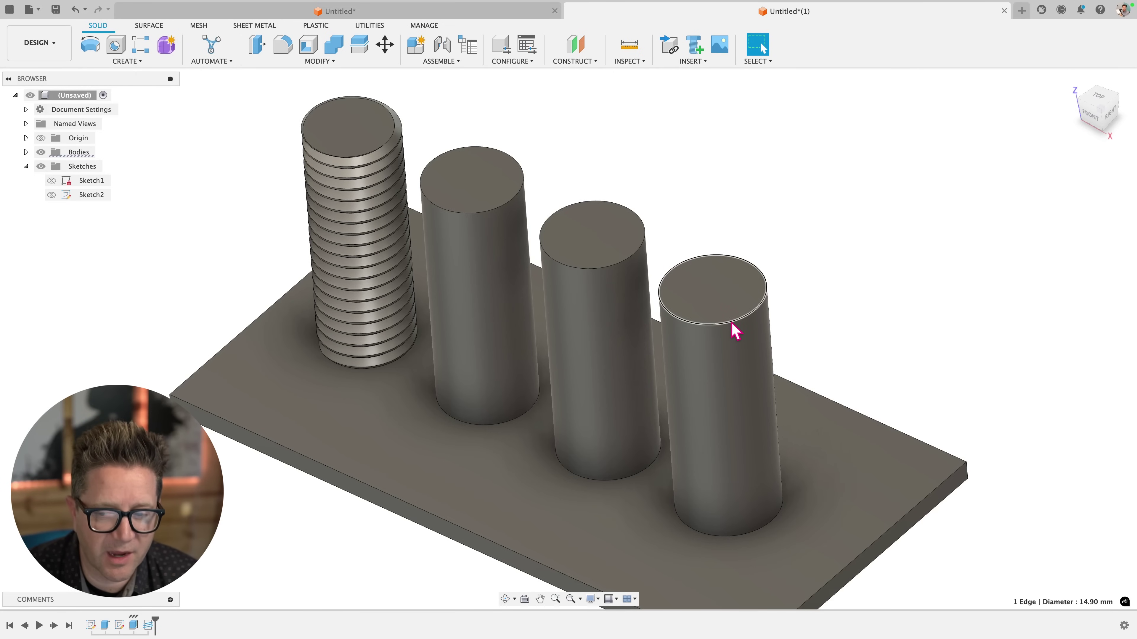
{"action": "right_click", "coordinate": [809, 244]}
{"action": "left_click", "coordinate": [813, 212]}
{"action": "left_click", "coordinate": [734, 391]}
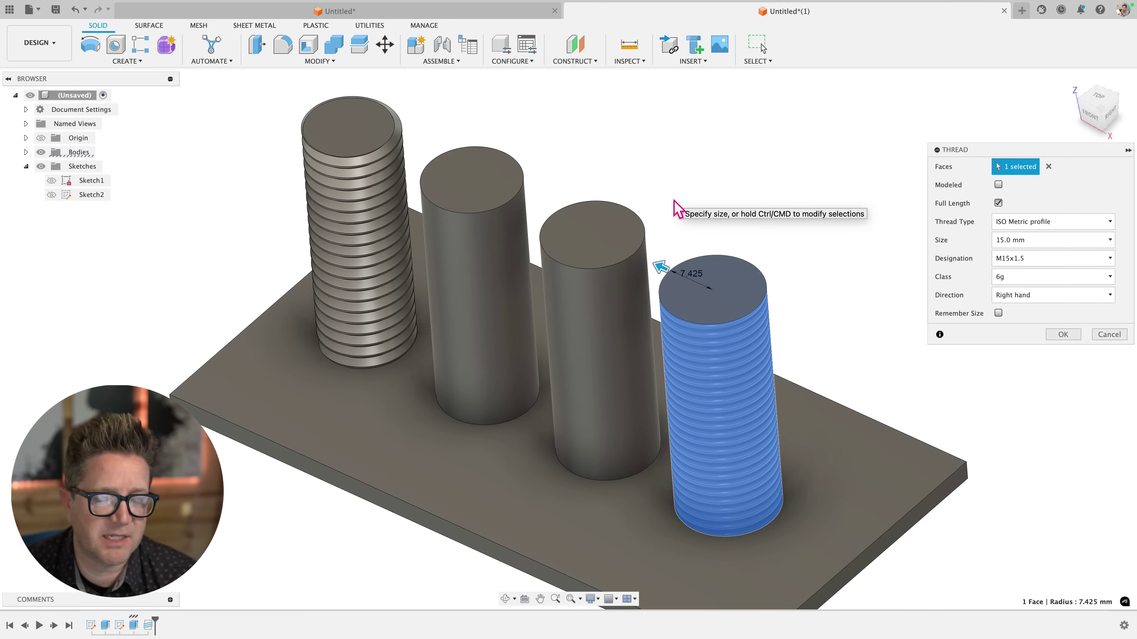
- Start a cosmetic full-length ISO Metric thread on the third cylinder from the back, and set its size to 11 mm
{"action": "right_click", "coordinate": [685, 161]}
{"action": "left_click", "coordinate": [685, 120]}
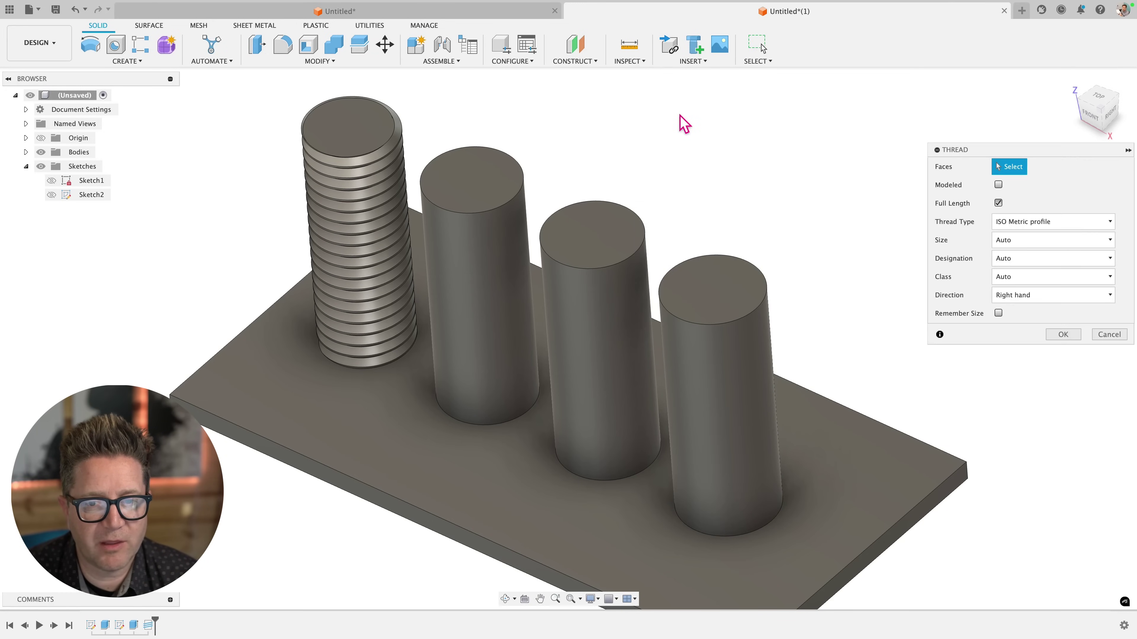
{"action": "left_click", "coordinate": [594, 322]}
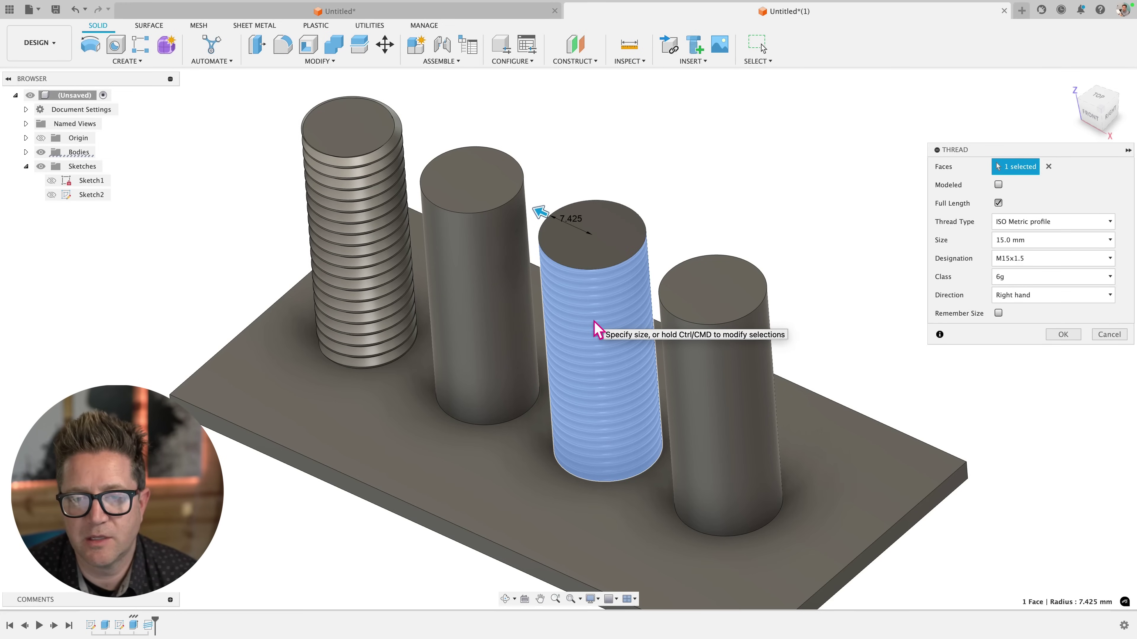
{"action": "left_click", "coordinate": [1039, 242]}
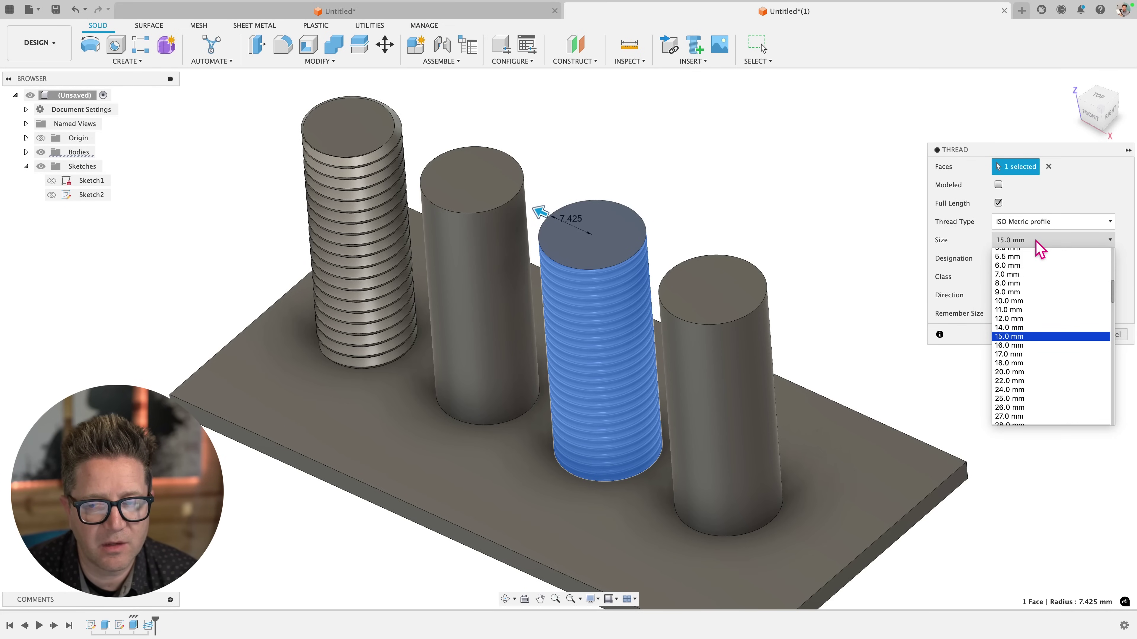
{"action": "left_click", "coordinate": [1017, 314]}
{"action": "scroll", "coordinate": [624, 318], "scroll_direction": "up", "scroll_amount": 5}
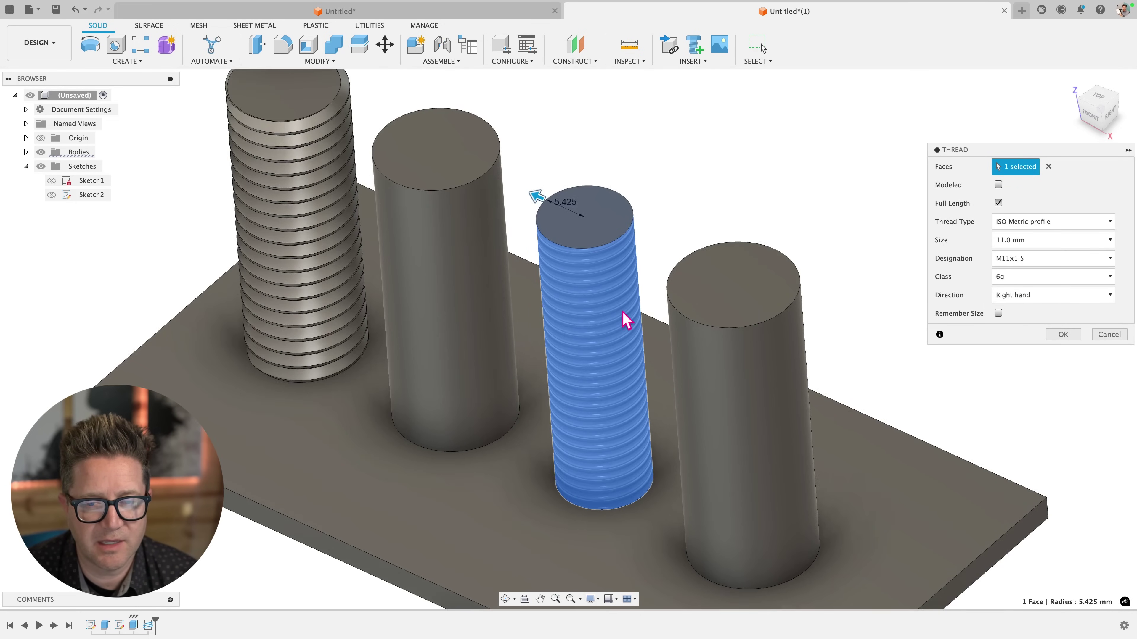
{"action": "scroll", "coordinate": [600, 287], "scroll_direction": "down", "scroll_amount": 2}
{"action": "scroll", "coordinate": [599, 298], "scroll_direction": "down", "scroll_amount": 1}
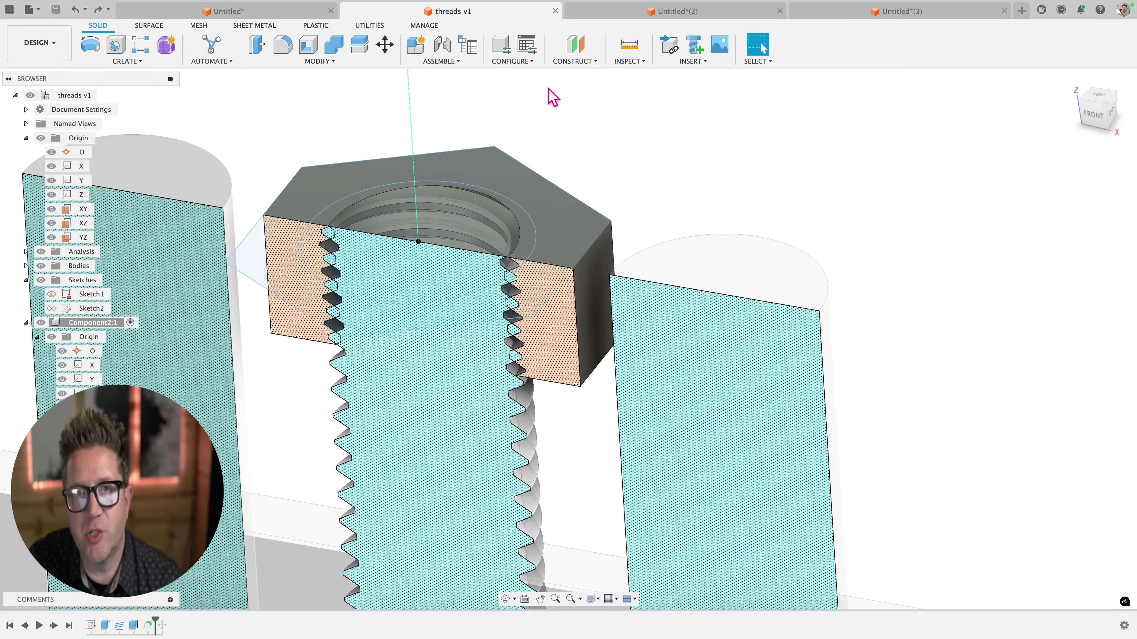
- Examine the sectioned nut and threaded cylinder, comparing how the internal and external thread profiles fit together
{"action": "scroll", "coordinate": [528, 190], "scroll_direction": "down", "scroll_amount": 1}
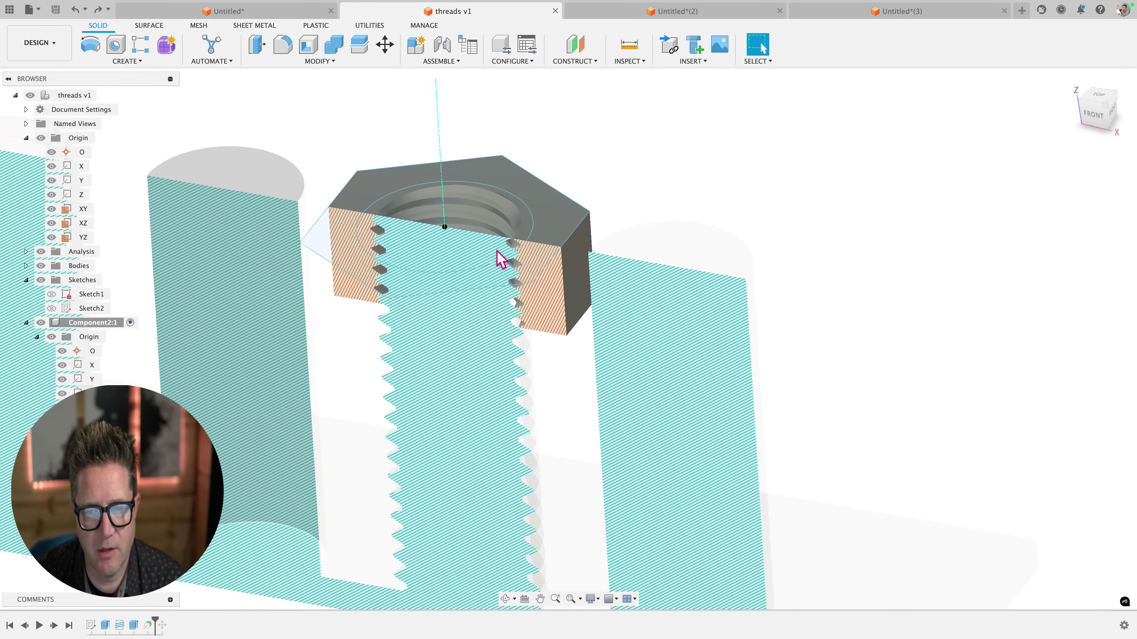
{"action": "scroll", "coordinate": [479, 282], "scroll_direction": "up", "scroll_amount": 3}
{"action": "scroll", "coordinate": [731, 110], "scroll_direction": "down", "scroll_amount": 2}
{"action": "scroll", "coordinate": [718, 114], "scroll_direction": "up", "scroll_amount": 3}
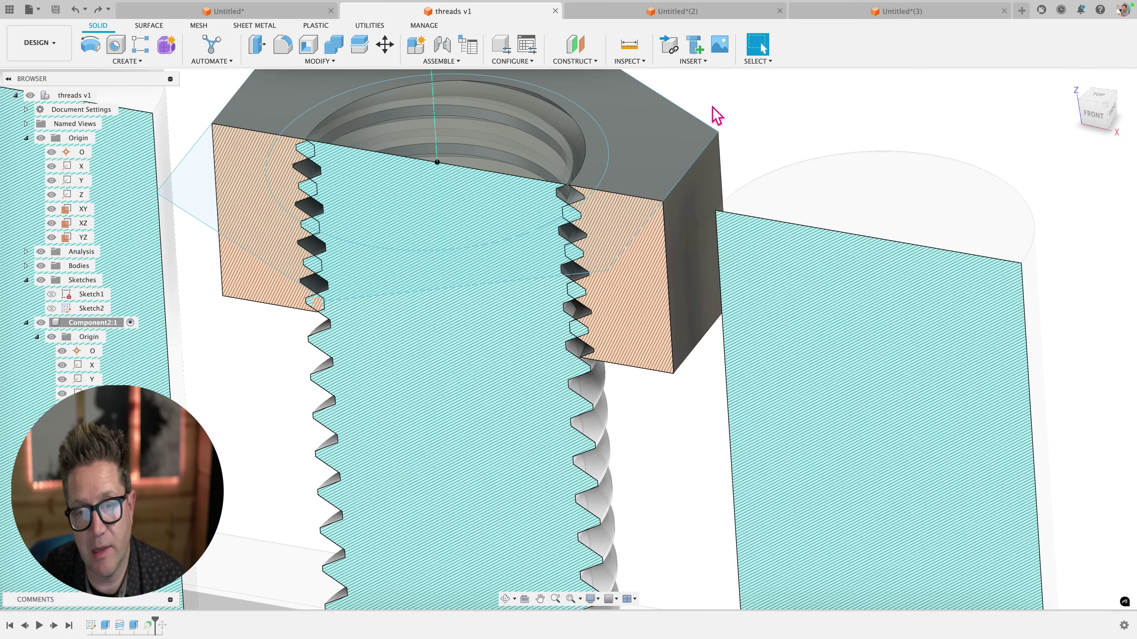
{"action": "scroll", "coordinate": [717, 116], "scroll_direction": "down", "scroll_amount": 2}
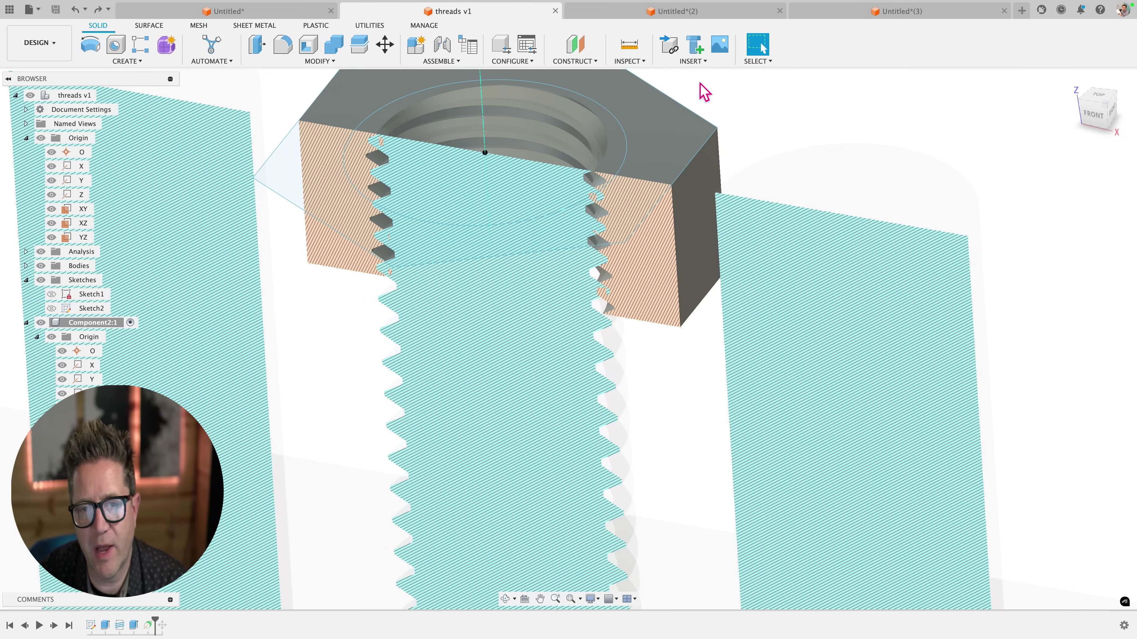
{"action": "scroll", "coordinate": [704, 93], "scroll_direction": "up", "scroll_amount": 3}
{"action": "scroll", "coordinate": [704, 95], "scroll_direction": "down", "scroll_amount": 2}
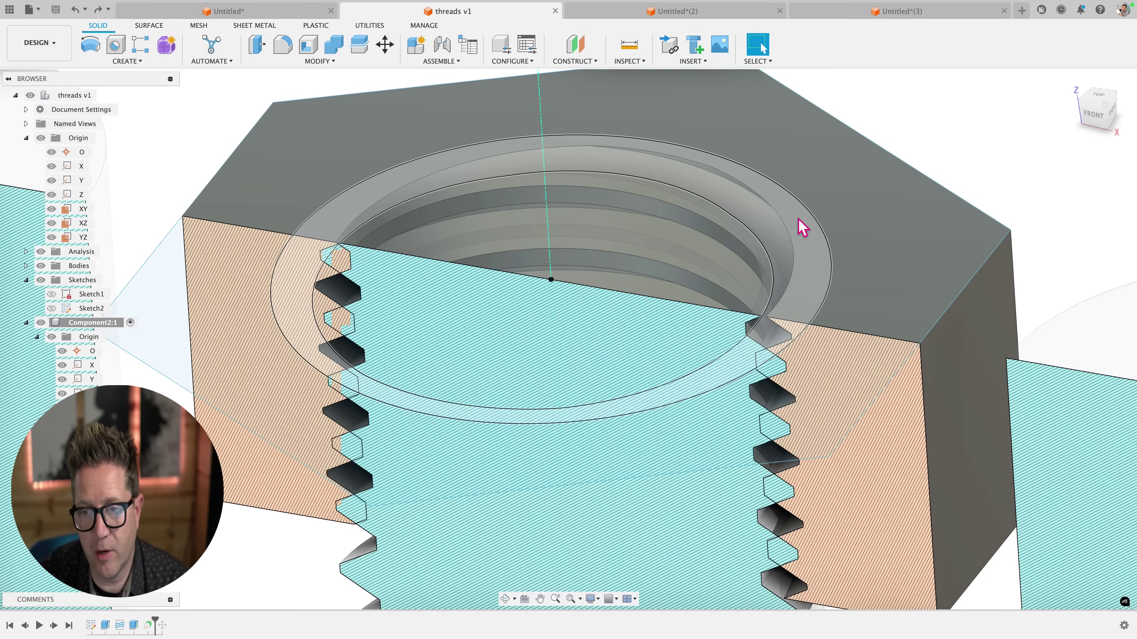
{"action": "scroll", "coordinate": [782, 235], "scroll_direction": "up", "scroll_amount": 2}
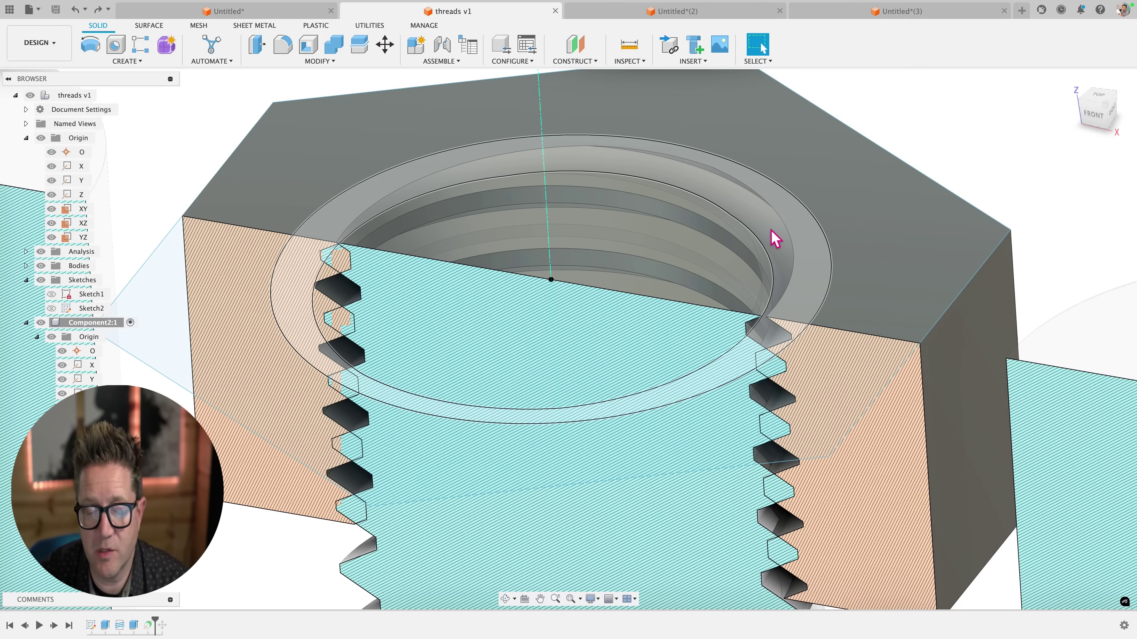
{"action": "scroll", "coordinate": [776, 239], "scroll_direction": "down", "scroll_amount": 2}
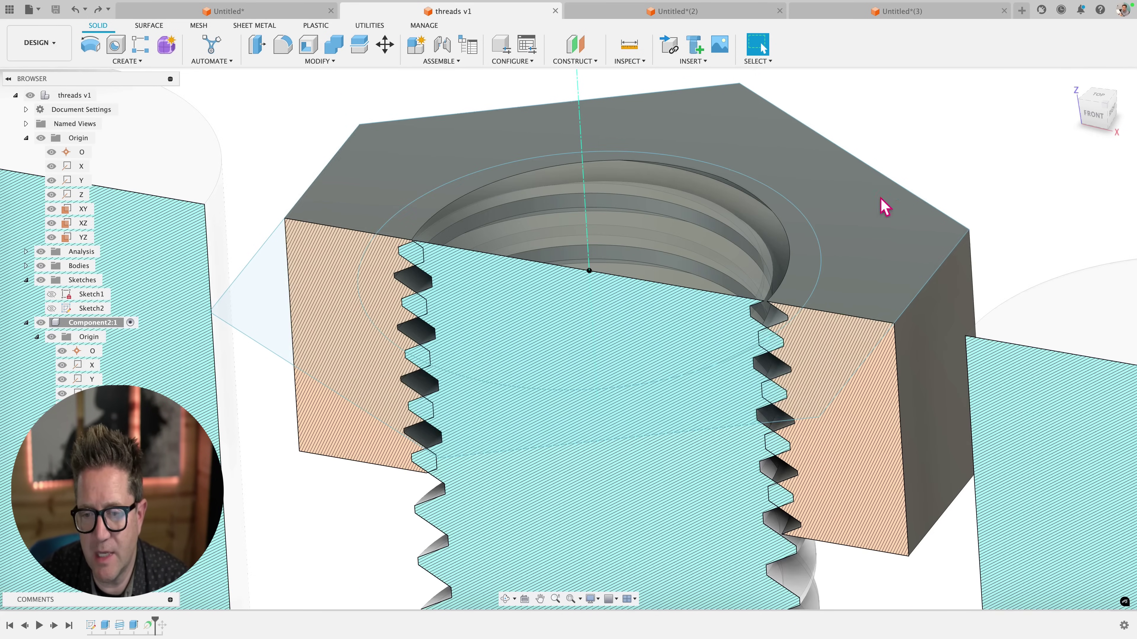
{"action": "scroll", "coordinate": [781, 367], "scroll_direction": "up", "scroll_amount": 2}
{"action": "scroll", "coordinate": [762, 347], "scroll_direction": "up", "scroll_amount": 2}
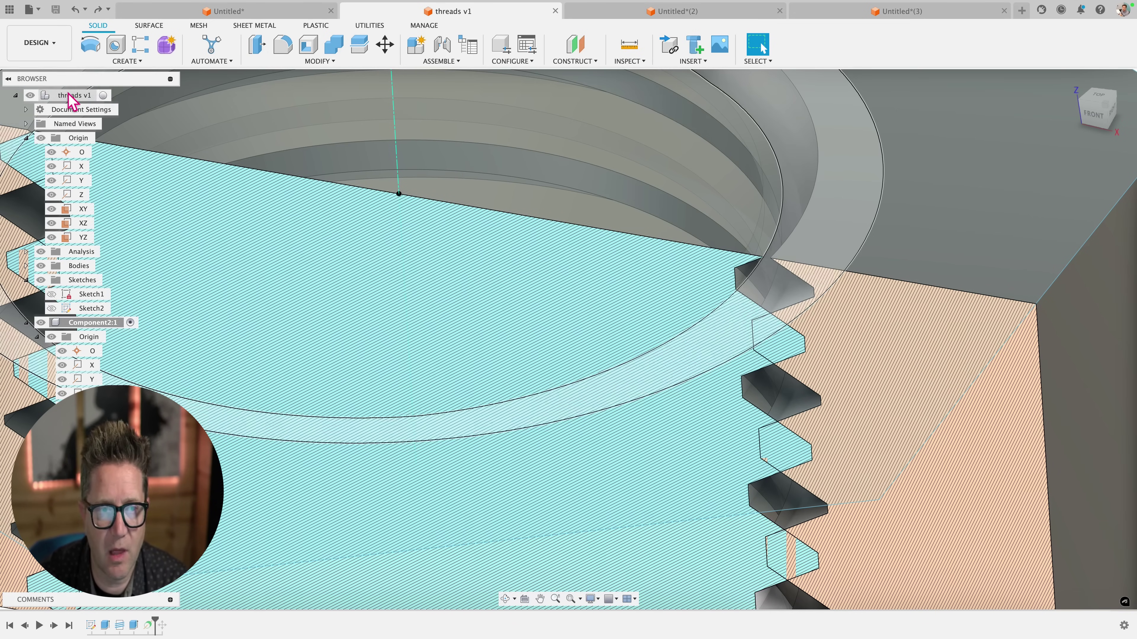
- Activate the top-level component and inspect the overlapping thread profiles of the sectioned nut and threaded cylinder
{"action": "left_click", "coordinate": [104, 95]}
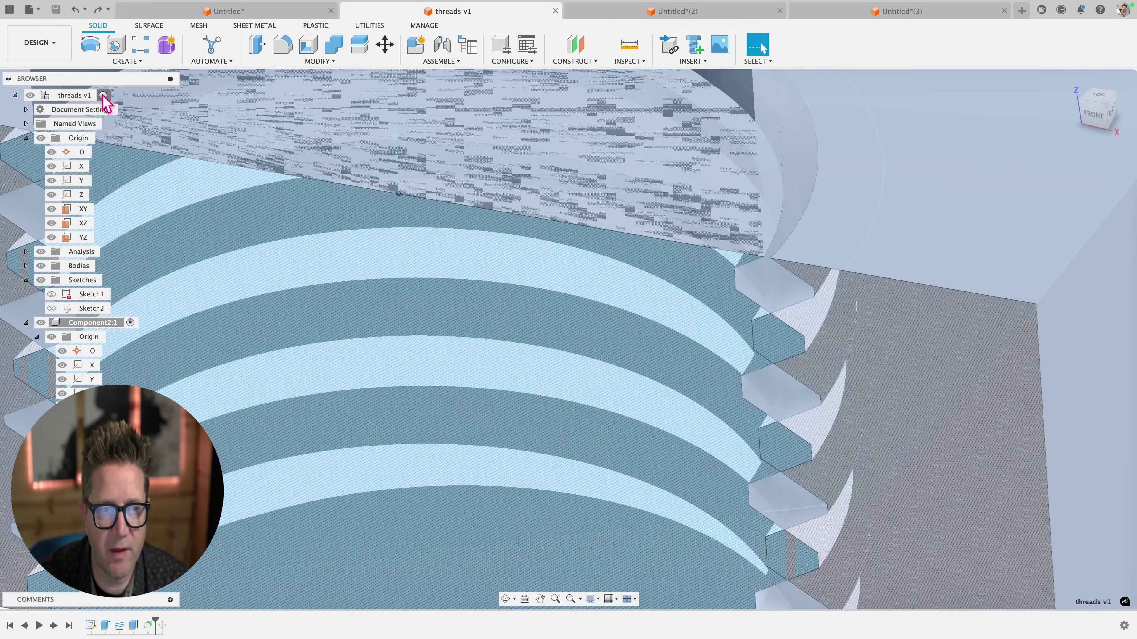
{"action": "scroll", "coordinate": [392, 175], "scroll_direction": "down", "scroll_amount": 6}
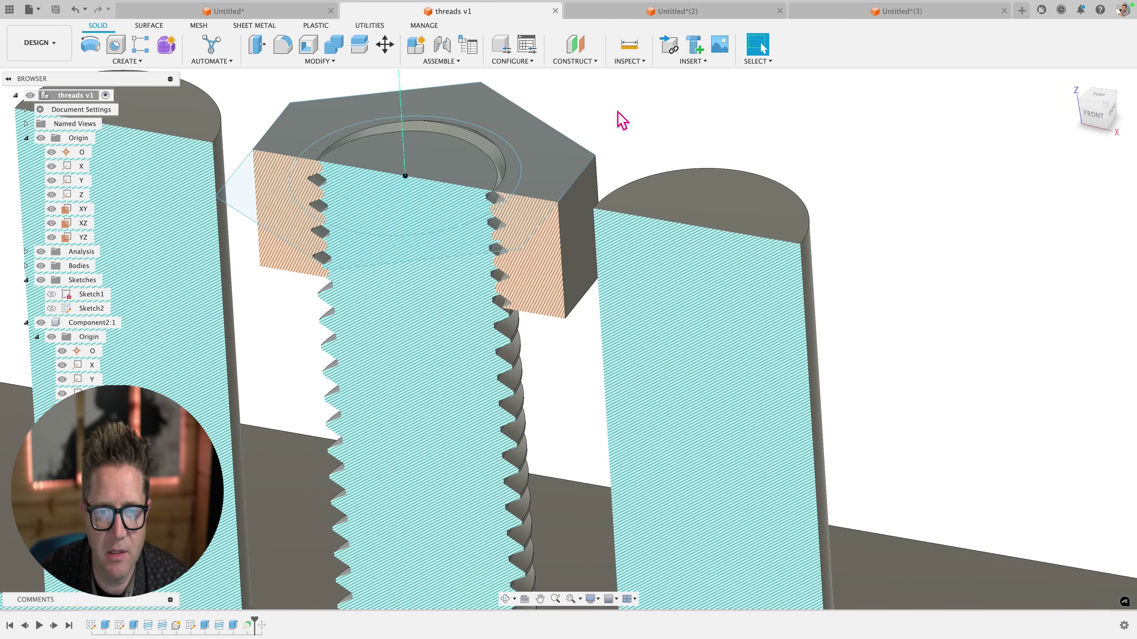
{"action": "scroll", "coordinate": [444, 246], "scroll_direction": "up", "scroll_amount": 5}
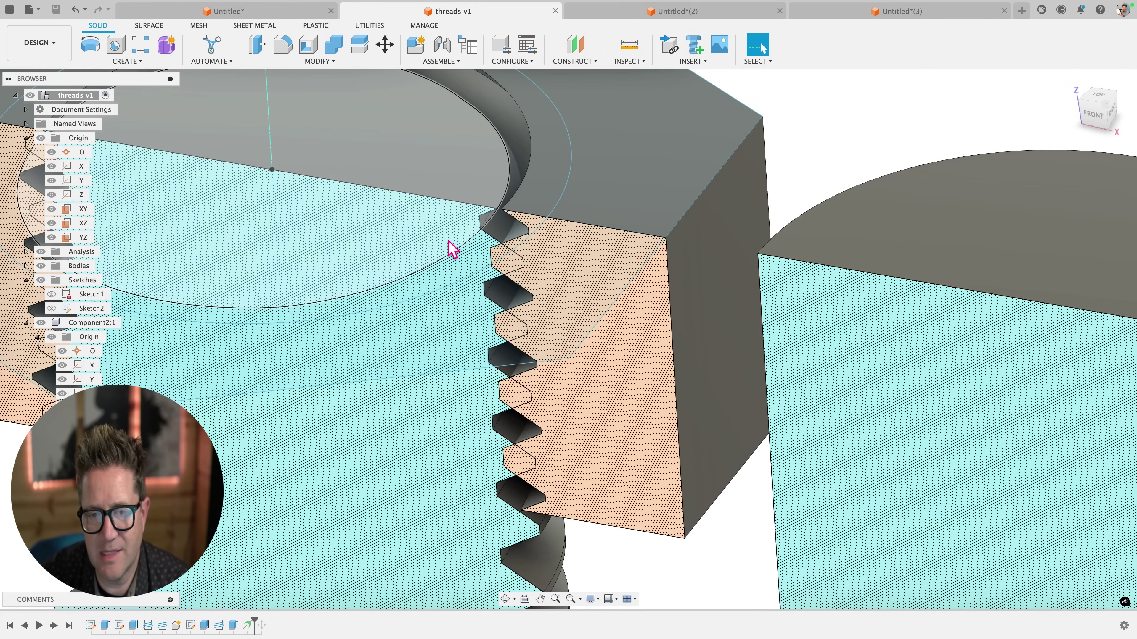
{"action": "scroll", "coordinate": [476, 222], "scroll_direction": "down", "scroll_amount": 3}
{"action": "scroll", "coordinate": [348, 147], "scroll_direction": "up", "scroll_amount": 3}
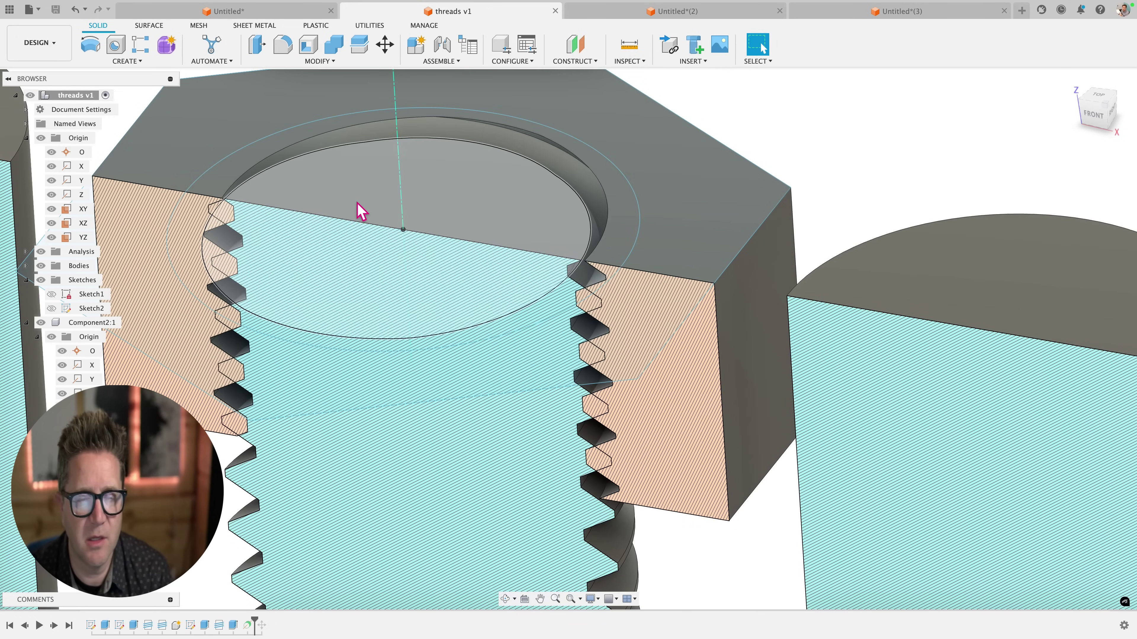
- Isolate the nut by hiding its sketch outline and the threaded cylinder's body, and turn off the section analysis
{"action": "left_click", "coordinate": [363, 211]}
{"action": "left_click", "coordinate": [796, 136]}
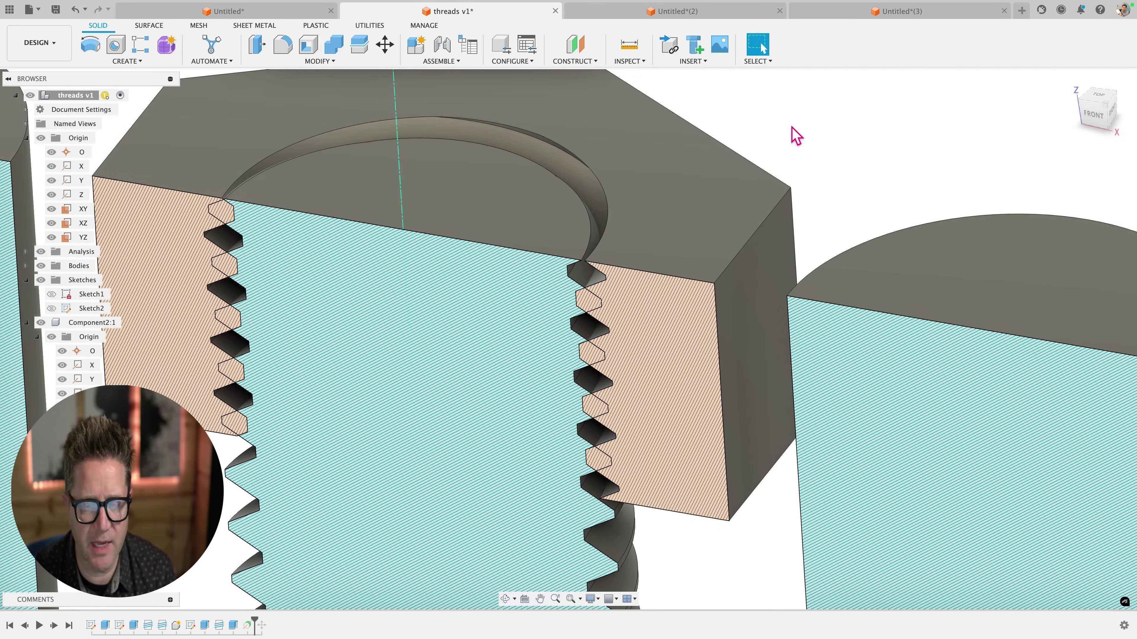
{"action": "left_click", "coordinate": [535, 203]}
{"action": "key", "text": "v"}
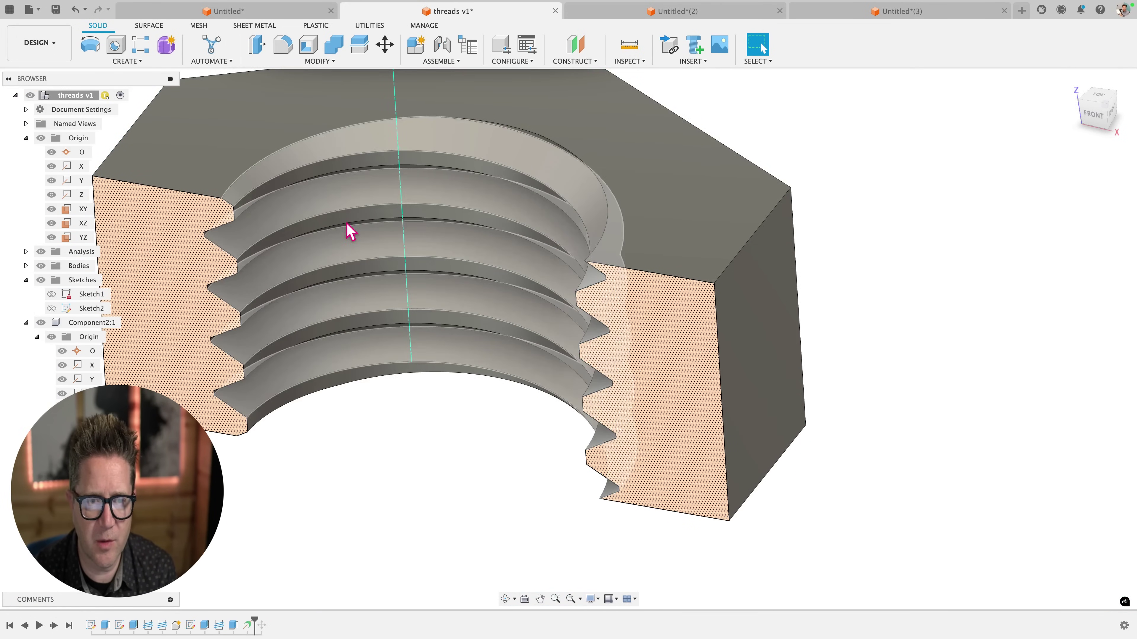
{"action": "left_click", "coordinate": [41, 251]}
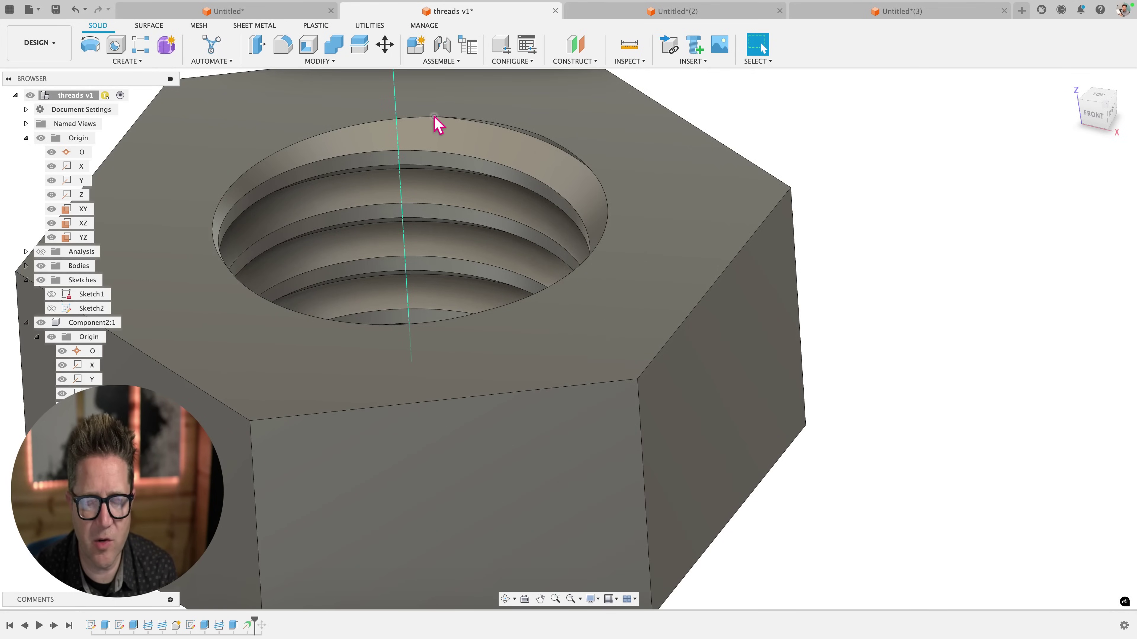
- Examine from above where the thread starts on the nut and on the matching threaded cylinder
{"action": "scroll", "coordinate": [434, 117], "scroll_direction": "down", "scroll_amount": 2}
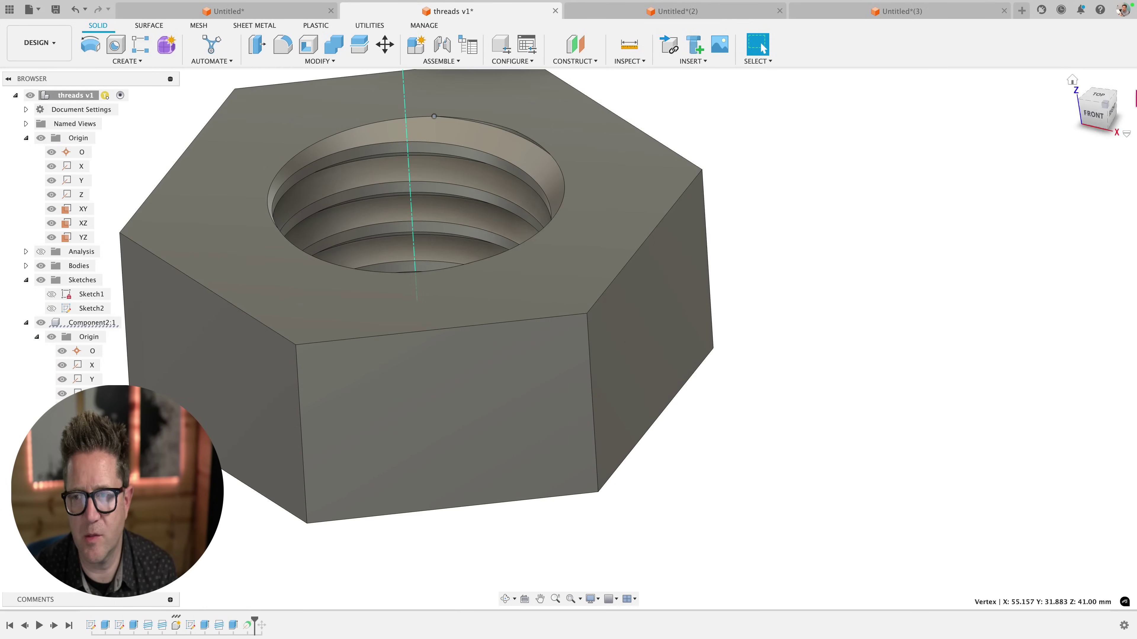
{"action": "left_click", "coordinate": [1097, 96]}
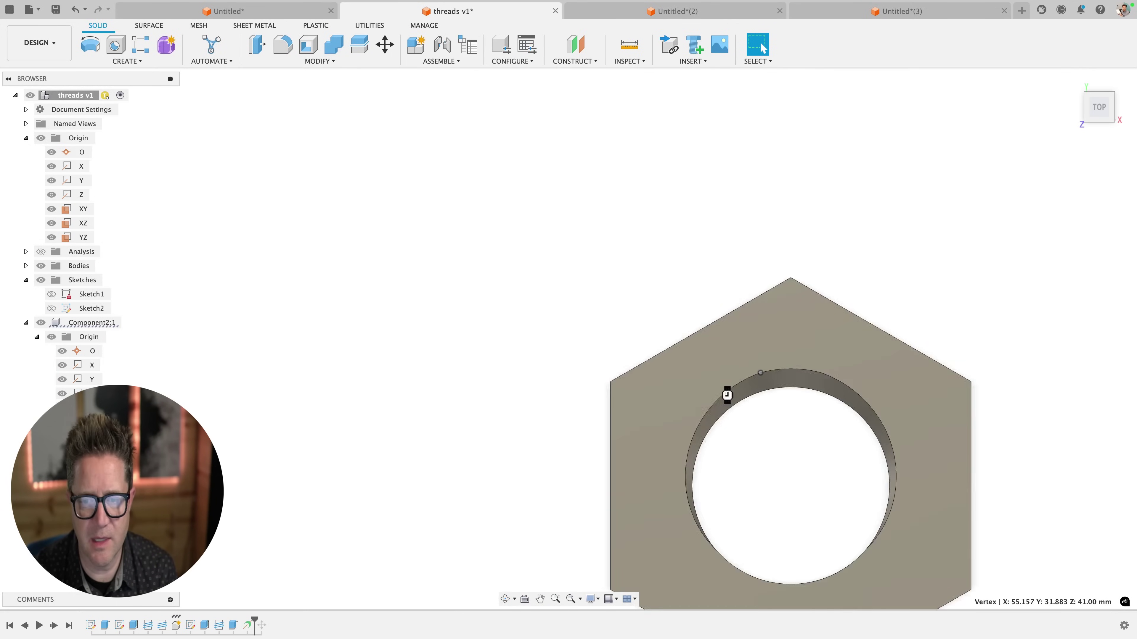
{"action": "scroll", "coordinate": [877, 184], "scroll_direction": "up", "scroll_amount": 2}
{"action": "scroll", "coordinate": [814, 132], "scroll_direction": "up", "scroll_amount": 2}
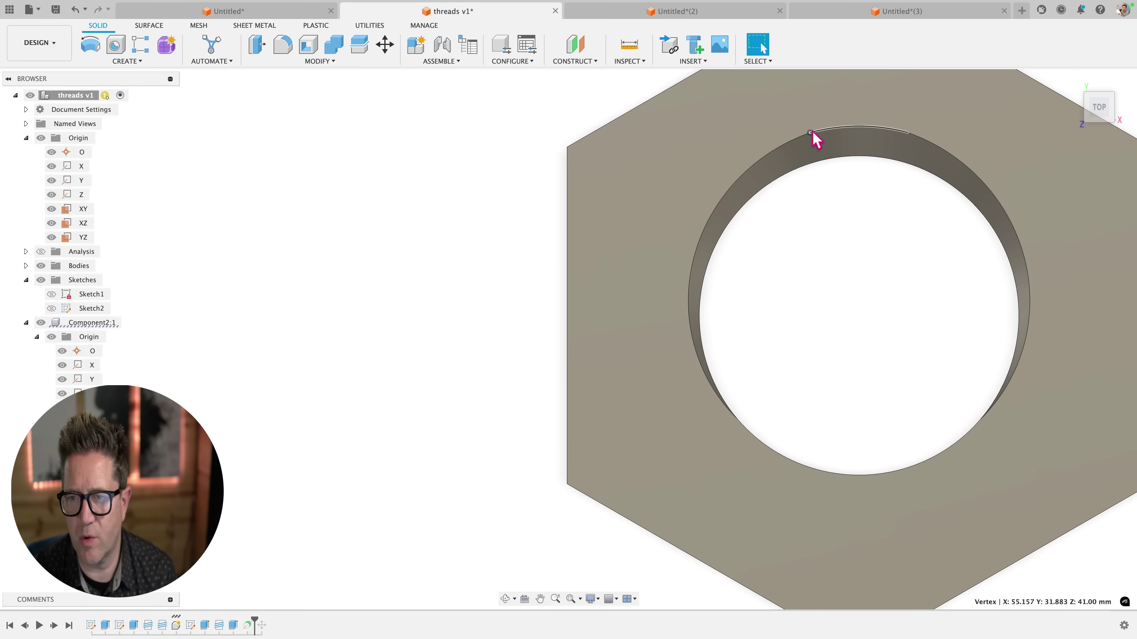
{"action": "scroll", "coordinate": [852, 262], "scroll_direction": "down", "scroll_amount": 2}
{"action": "scroll", "coordinate": [946, 244], "scroll_direction": "up", "scroll_amount": 1}
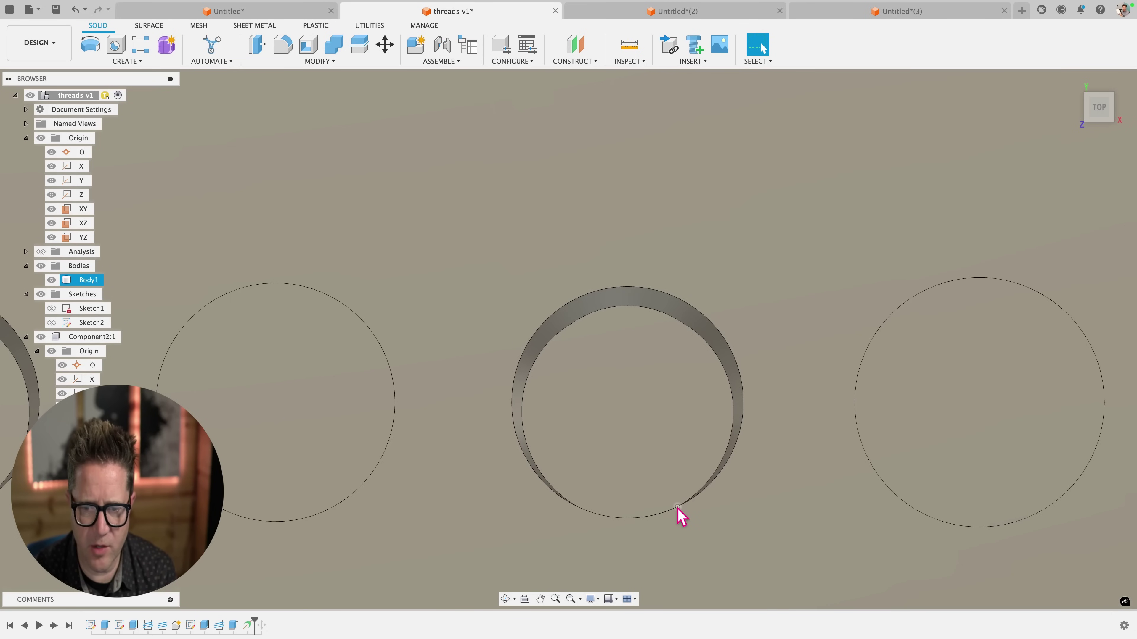
{"action": "left_click", "coordinate": [677, 508]}
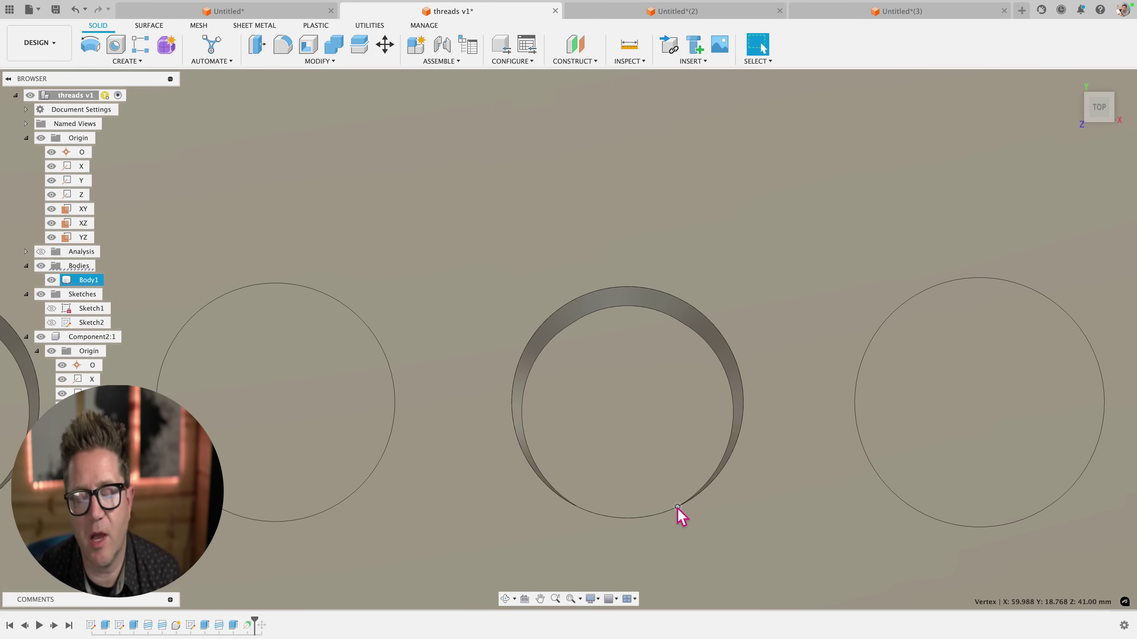
{"action": "scroll", "coordinate": [667, 454], "scroll_direction": "down", "scroll_amount": 5}
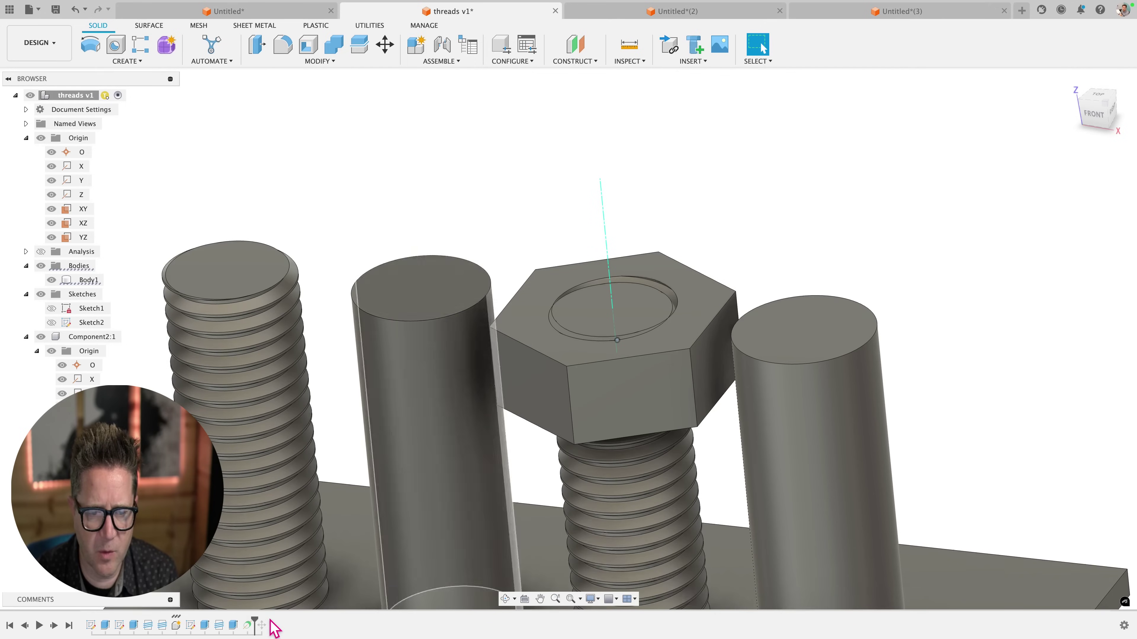
- Roll the timeline forward past the nut's Move feature and turn the section analysis back on
{"action": "left_click_drag", "start_coordinate": [254, 618], "coordinate": [269, 620]}
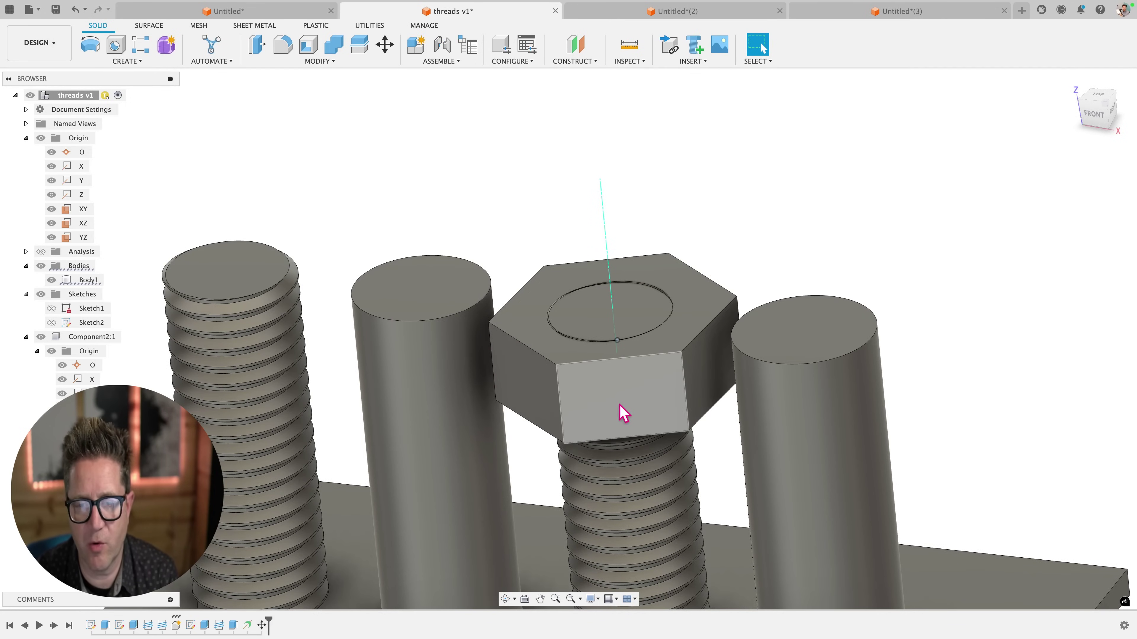
{"action": "scroll", "coordinate": [649, 371], "scroll_direction": "up", "scroll_amount": 1}
{"action": "scroll", "coordinate": [648, 371], "scroll_direction": "up", "scroll_amount": 3}
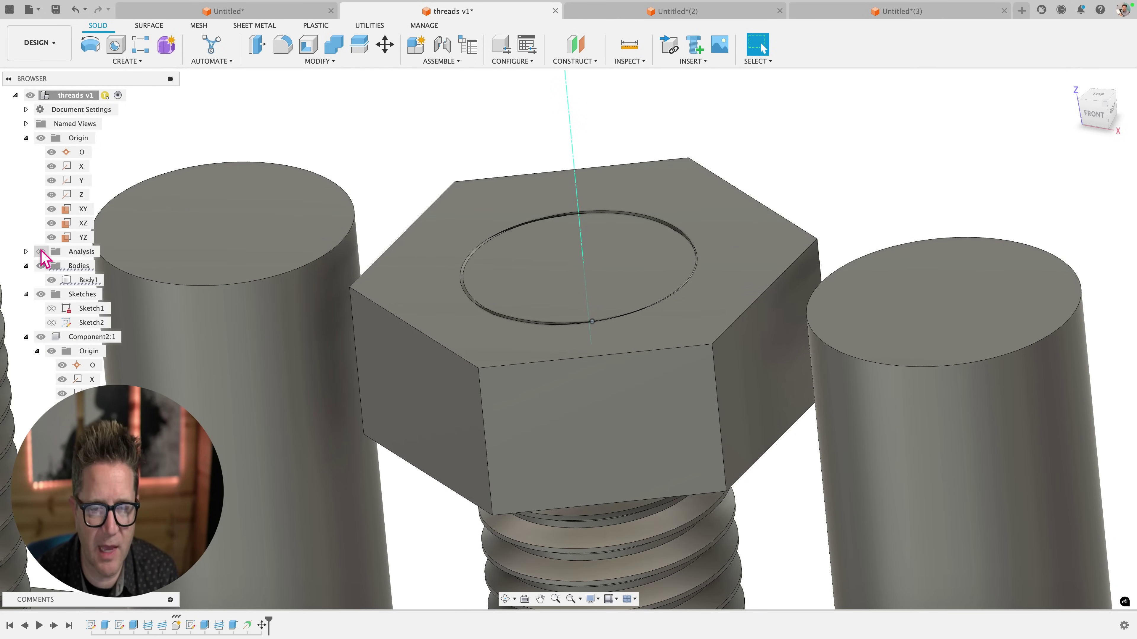
{"action": "left_click", "coordinate": [41, 252]}
{"action": "left_click", "coordinate": [762, 45]}
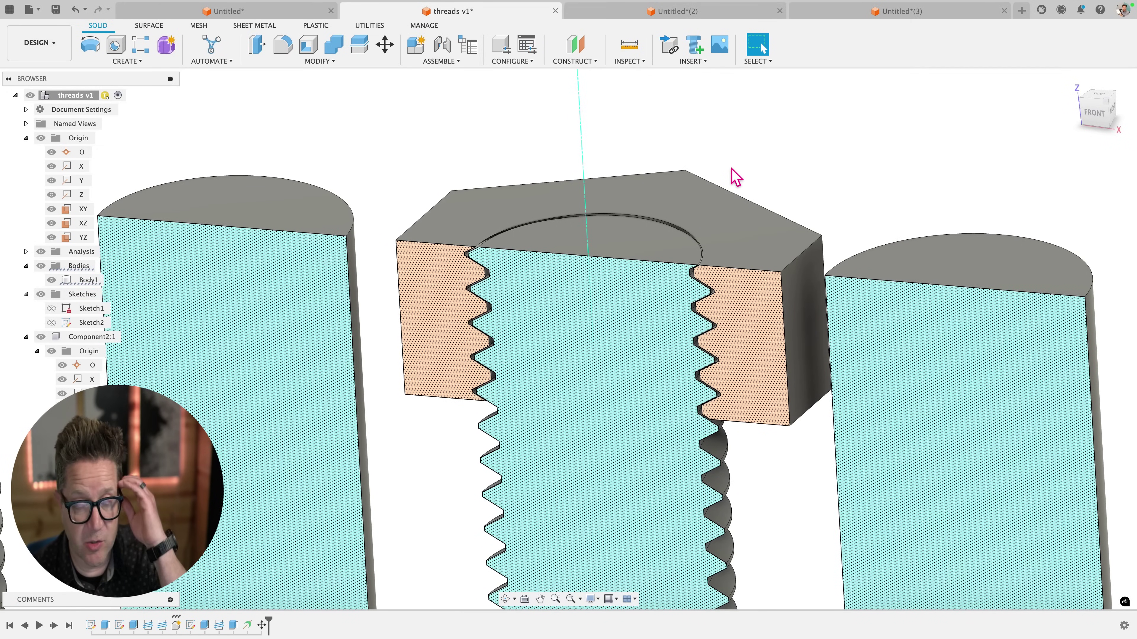
- Examine how the repositioned nut's internal thread meshes with the cylinder's external thread in section, comparing the fit on both sides
{"action": "scroll", "coordinate": [733, 178], "scroll_direction": "down", "scroll_amount": 2}
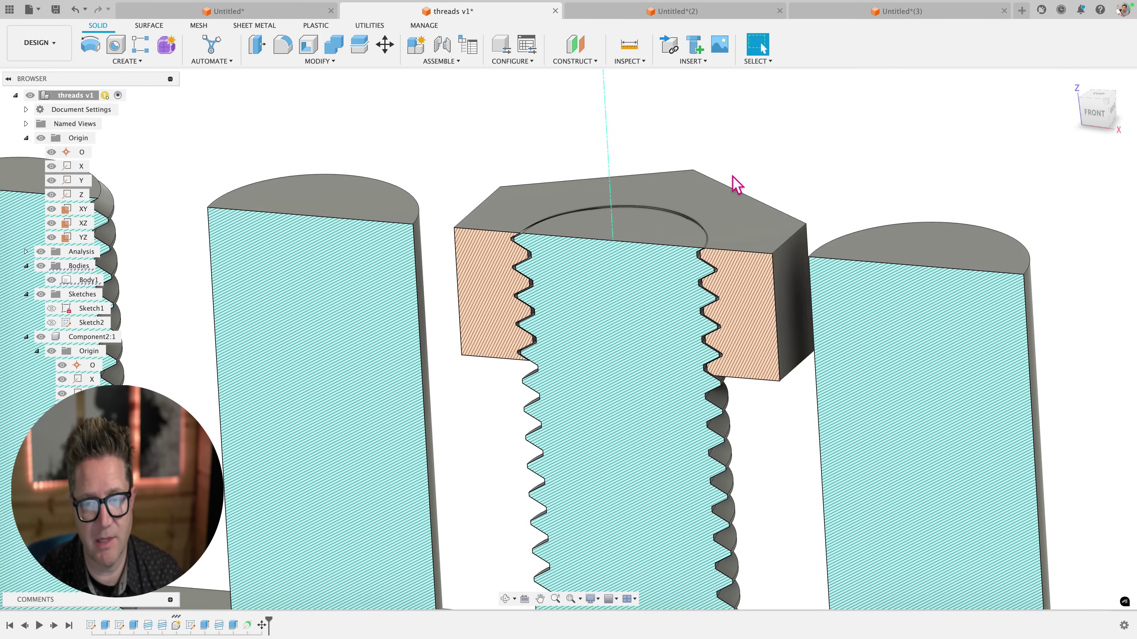
{"action": "scroll", "coordinate": [746, 264], "scroll_direction": "up", "scroll_amount": 3}
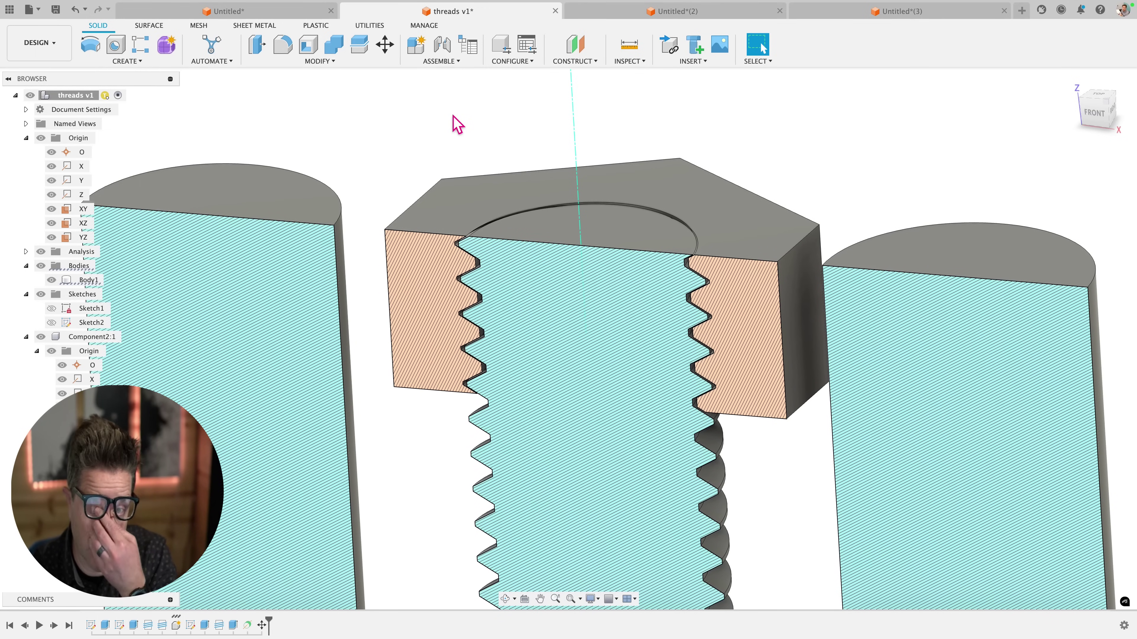
{"action": "left_click", "coordinate": [473, 242]}
{"action": "left_click", "coordinate": [579, 158]}
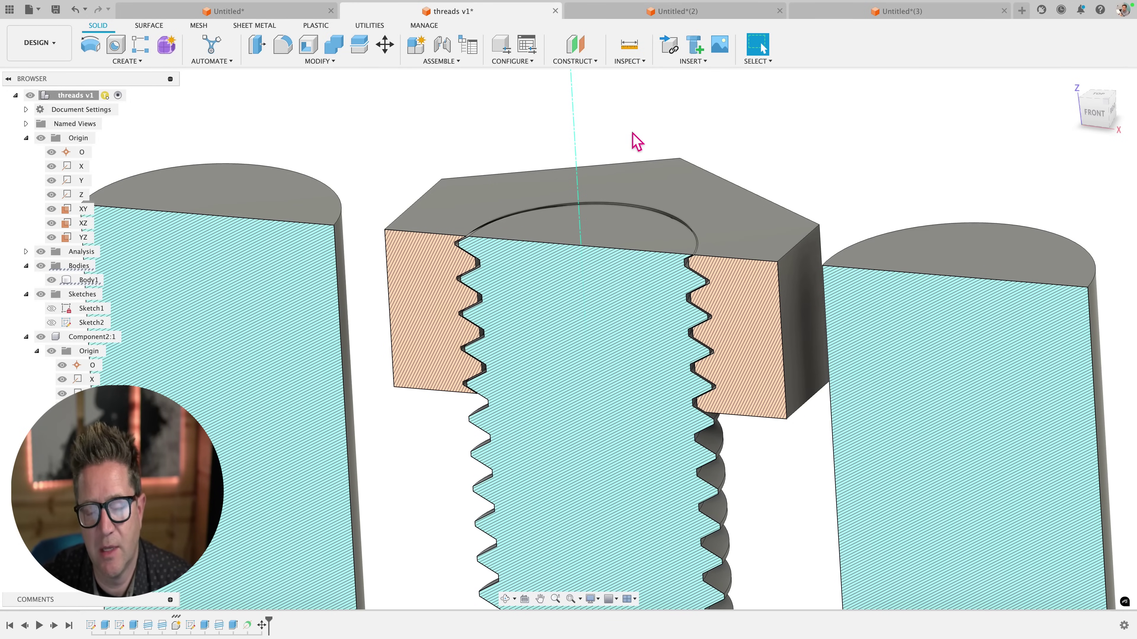
{"action": "scroll", "coordinate": [660, 145], "scroll_direction": "down", "scroll_amount": 3}
{"action": "middle_click_drag", "start_coordinate": [756, 190], "coordinate": [781, 184], "text": "shift"}
{"action": "scroll", "coordinate": [781, 184], "scroll_direction": "up", "scroll_amount": 2}
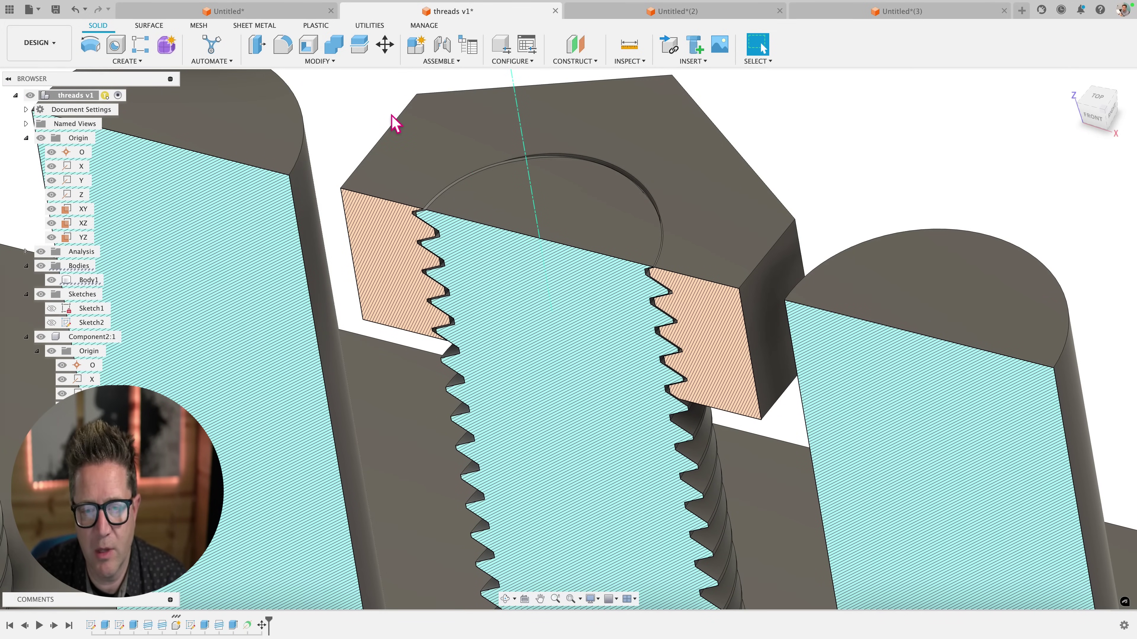
{"action": "left_click", "coordinate": [421, 242]}
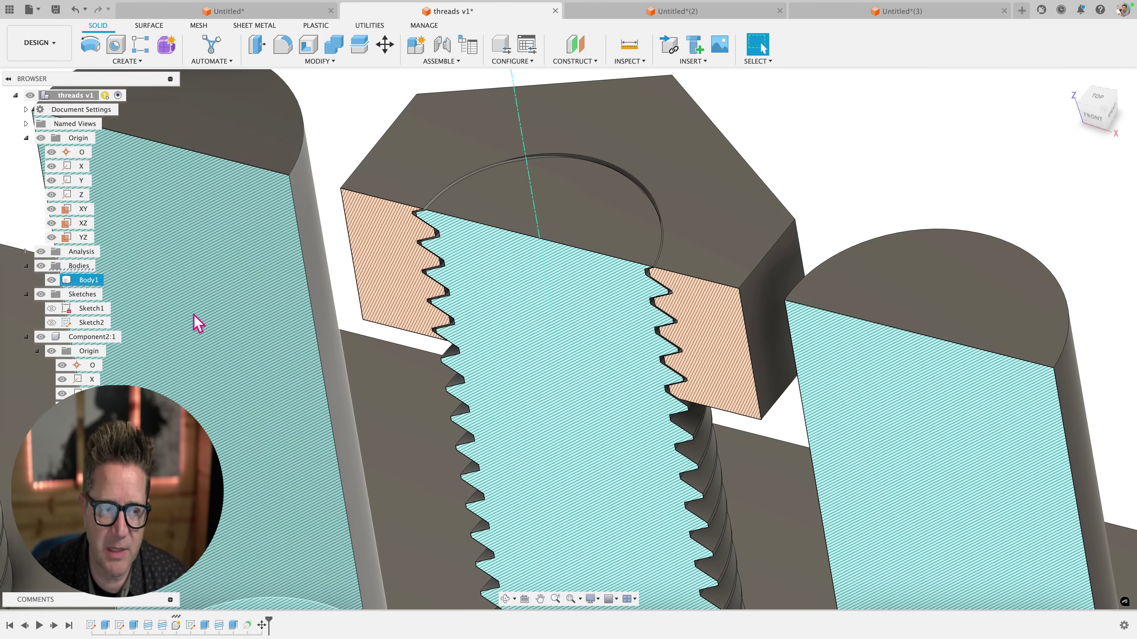
{"action": "key", "text": "Escape"}
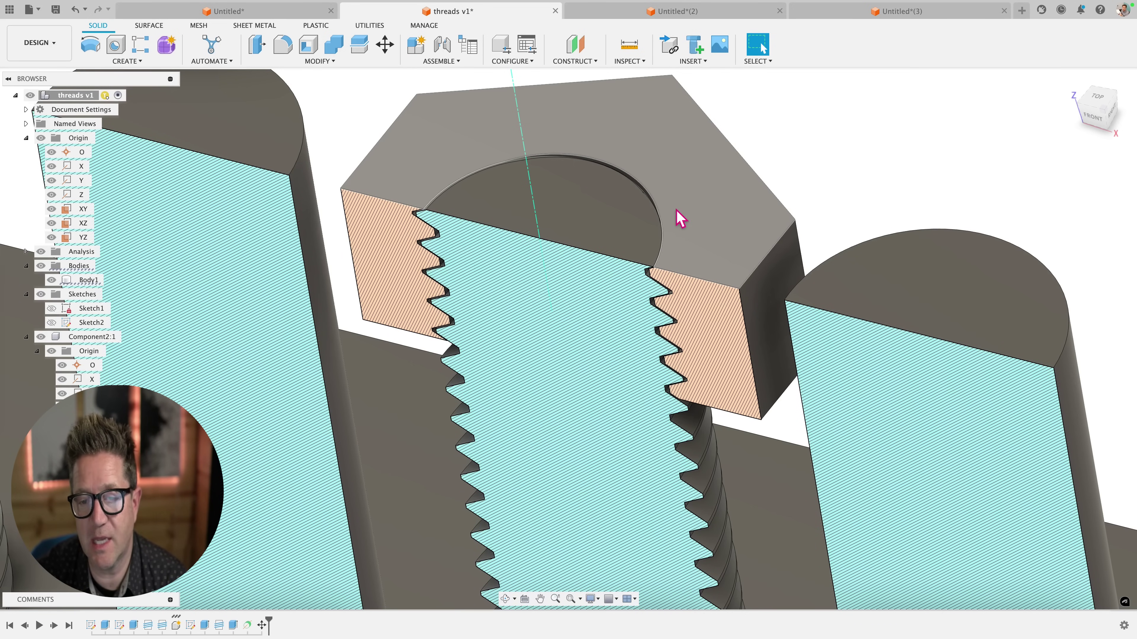
{"action": "left_click", "coordinate": [661, 273]}
{"action": "middle_click_drag", "start_coordinate": [702, 336], "coordinate": [660, 272], "text": "shift"}
{"action": "scroll", "coordinate": [655, 300], "scroll_direction": "up", "scroll_amount": 4}
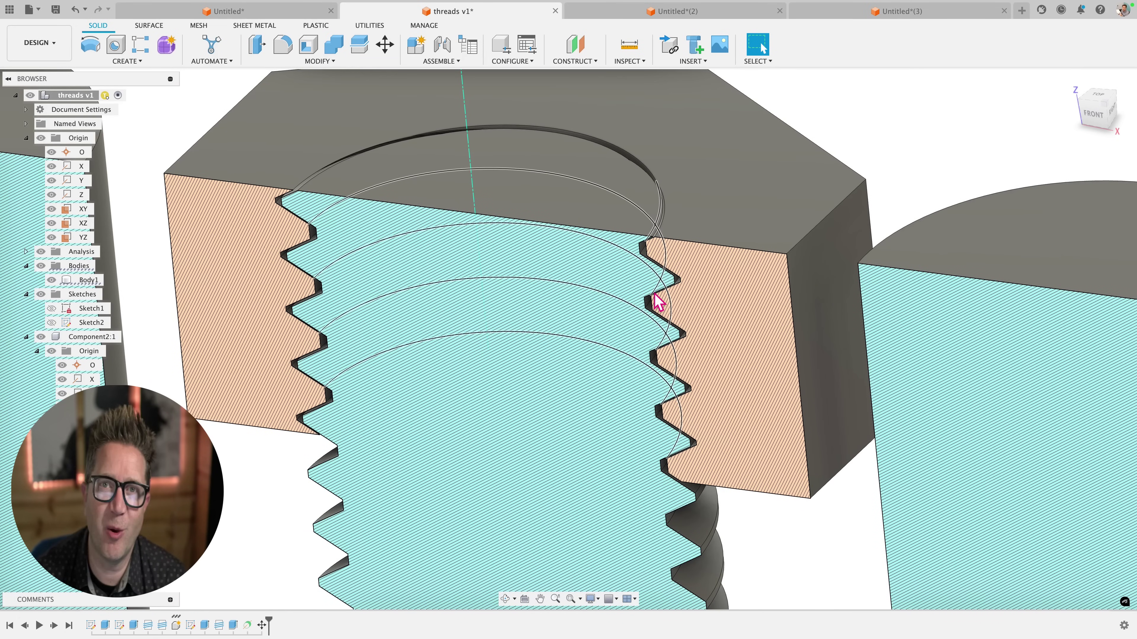
{"action": "middle_click_drag", "start_coordinate": [658, 302], "coordinate": [445, 381], "text": "shift"}
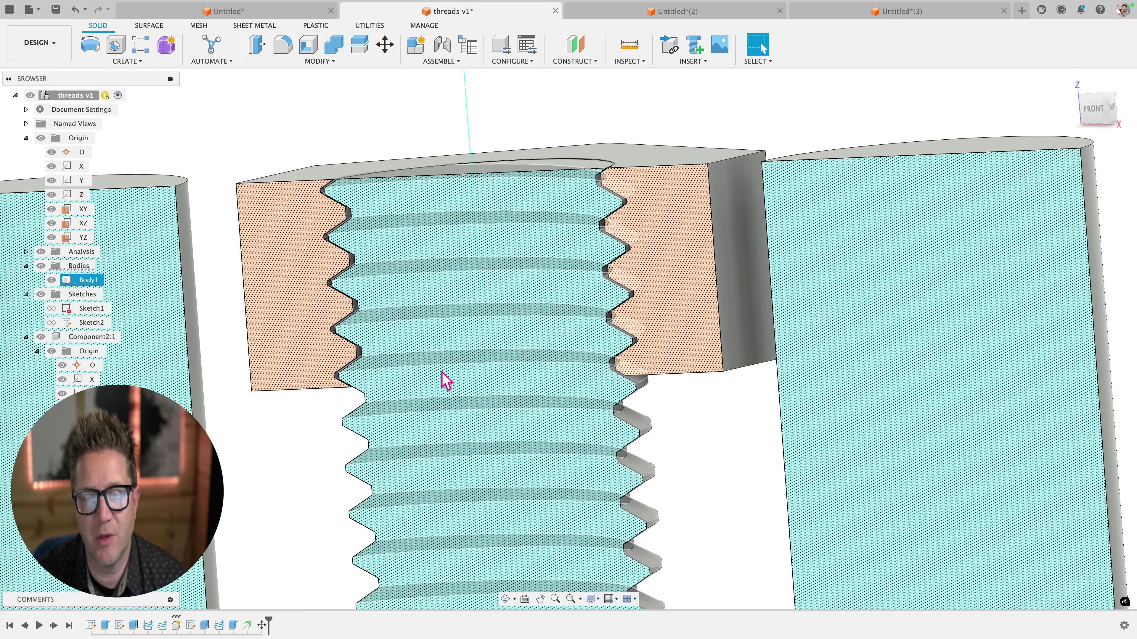
{"action": "middle_click_drag", "start_coordinate": [446, 381], "coordinate": [436, 401], "text": "shift"}
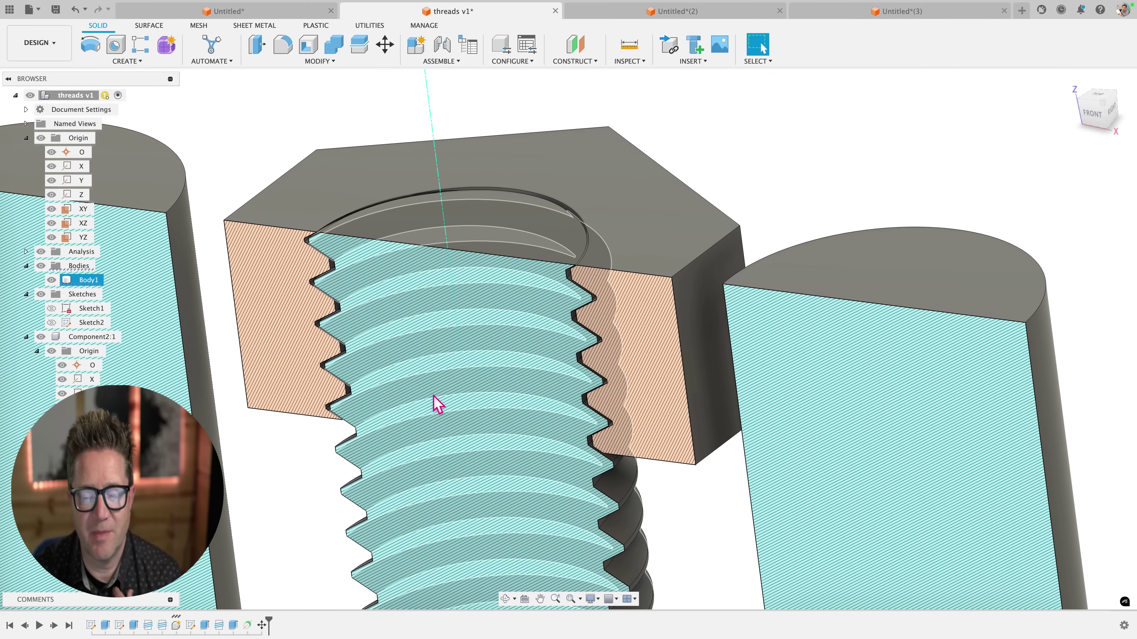